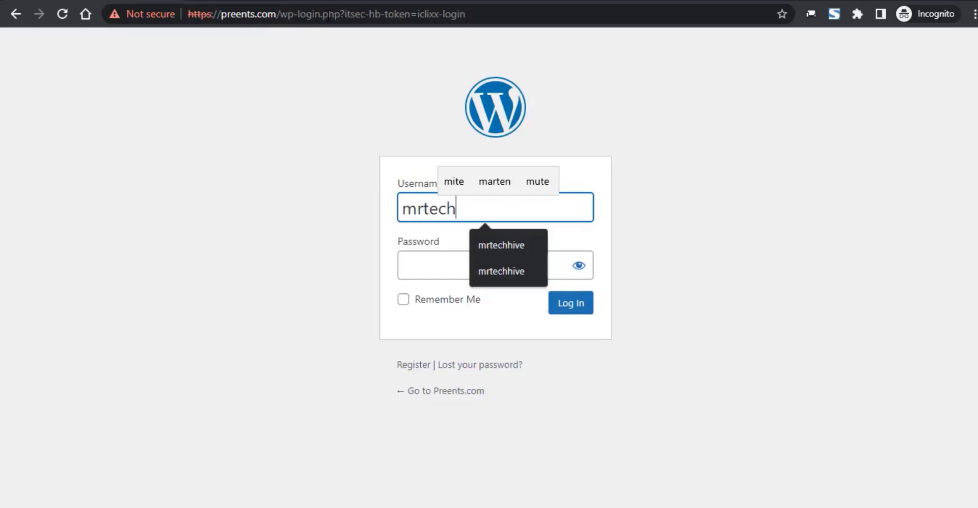
- Log in to the WordPress admin with the site's username and password
type("hive")
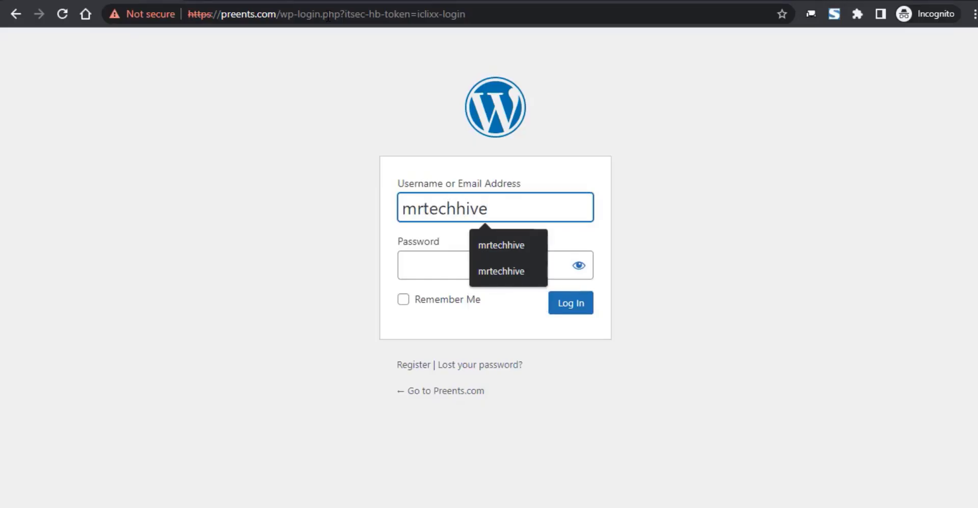
left_click(445, 260)
type("•••••••")
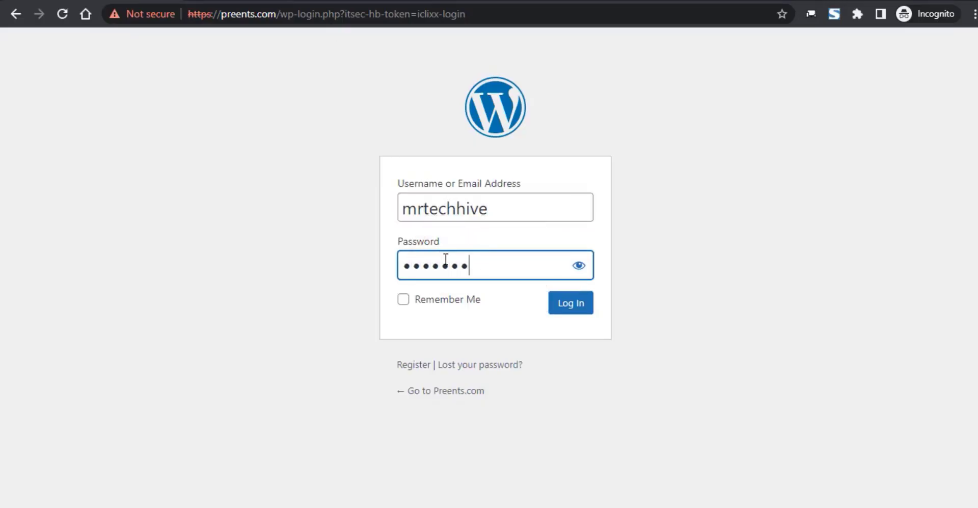
type("••••")
key("Return")
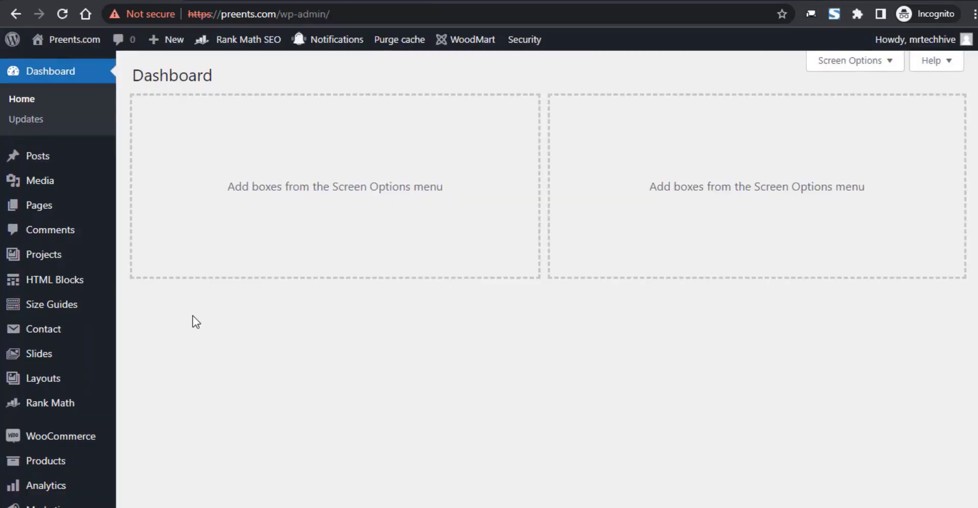
- Go to Plugins > Add New from the admin dashboard
scroll(192, 319, "down", 6)
mouse_move(188, 332)
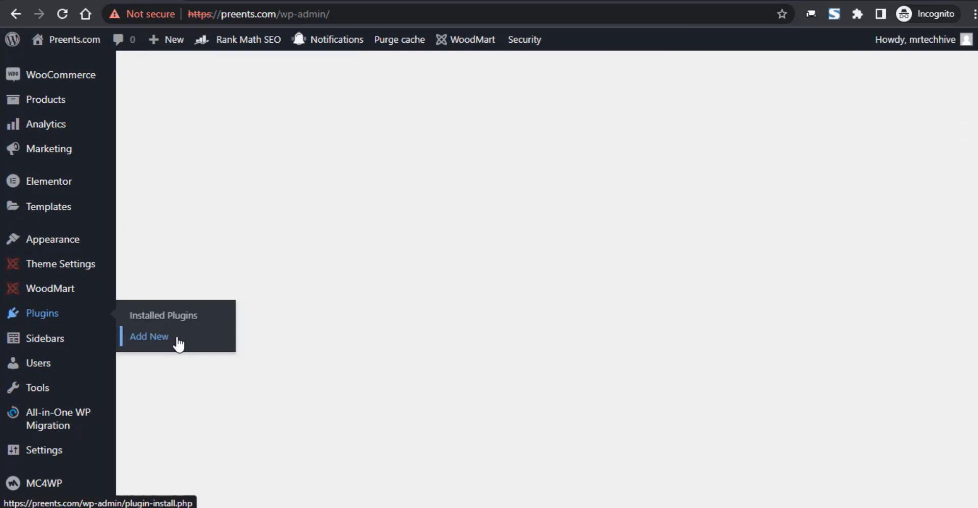
left_click(177, 338)
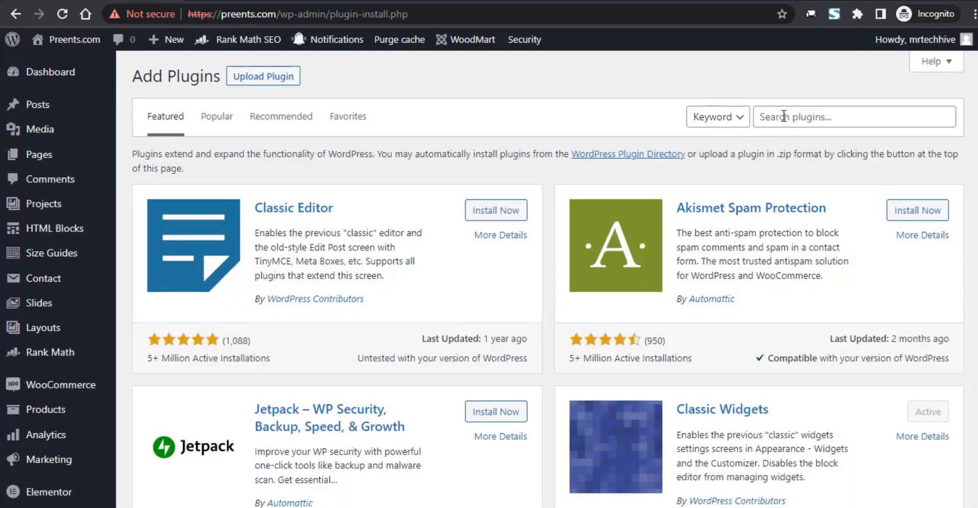
- Search plugins for 'Zen ssl', then install and activate SSL Zen
left_click(783, 116)
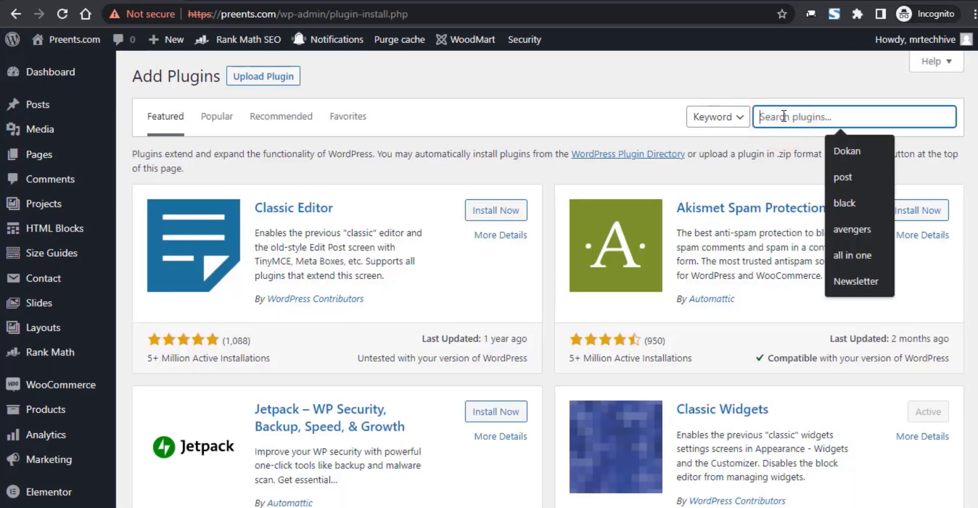
type("Zen ssl")
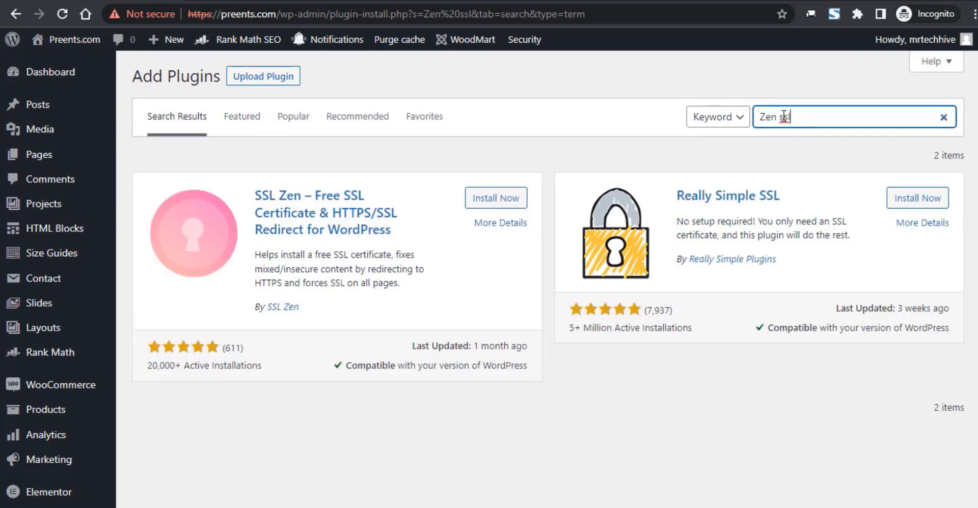
left_click(525, 202)
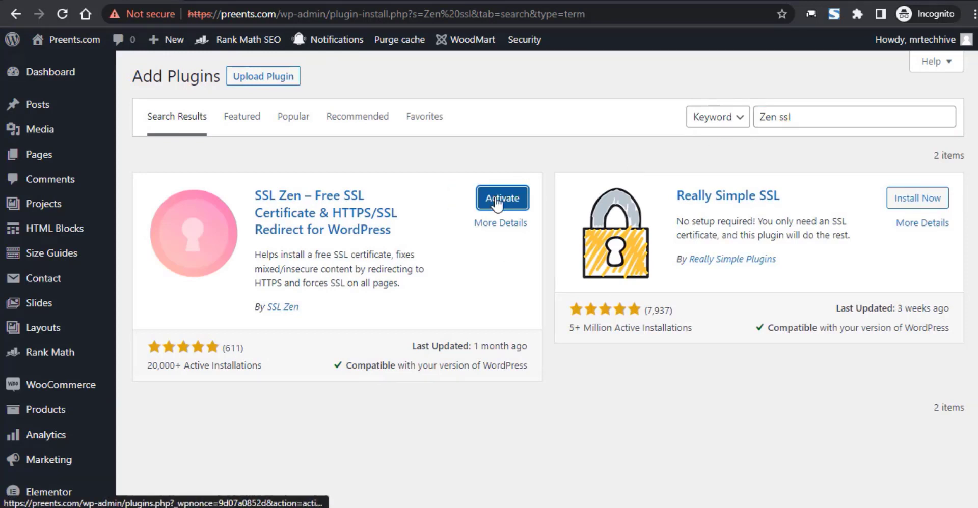
left_click(497, 204)
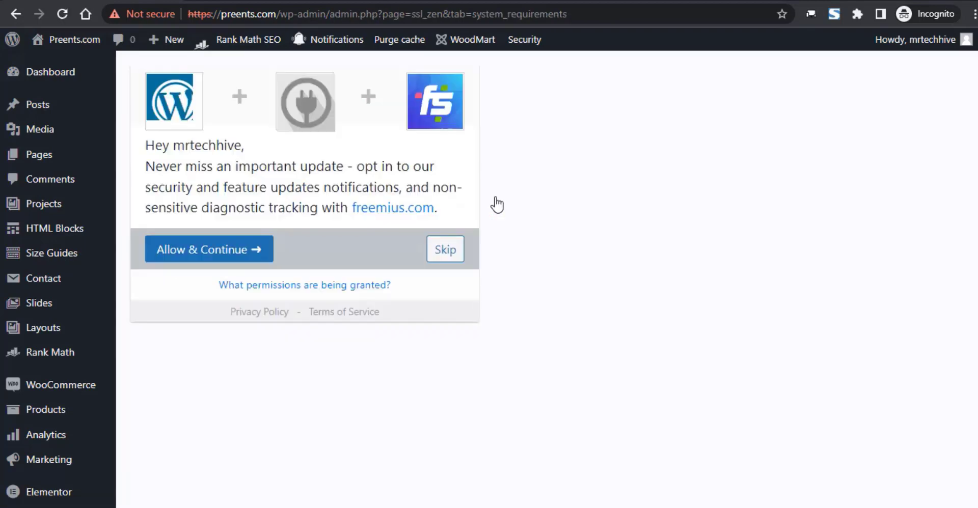
- Allow SSL Zen update notifications and continue past the passed system requirements check
left_click(268, 251)
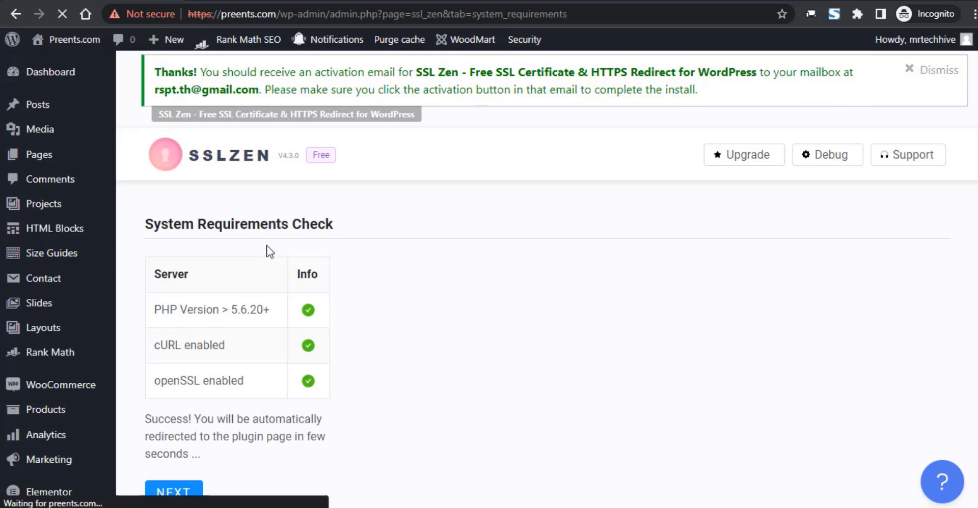
left_click(930, 74)
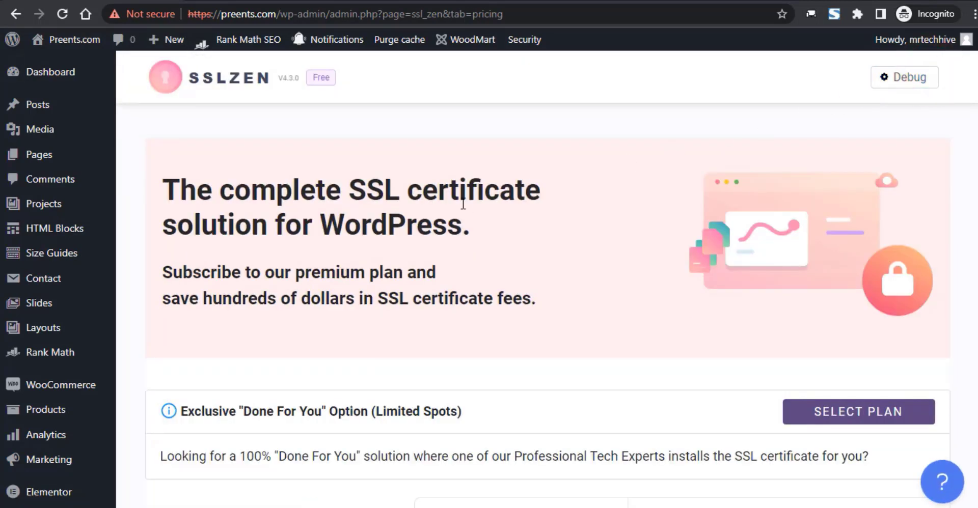
- Review the Premium vs Free comparison and select the Free $0 plan
scroll(463, 203, "down", 8)
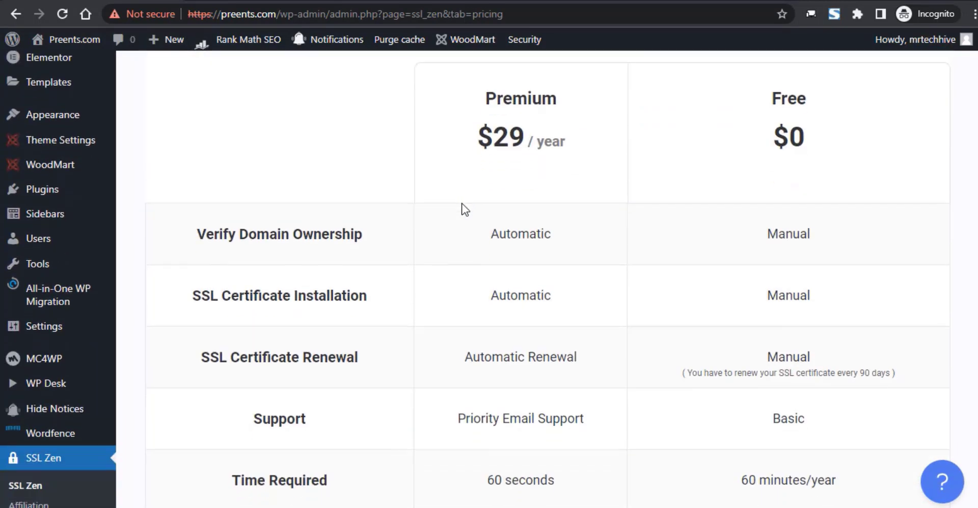
scroll(464, 209, "down", 3)
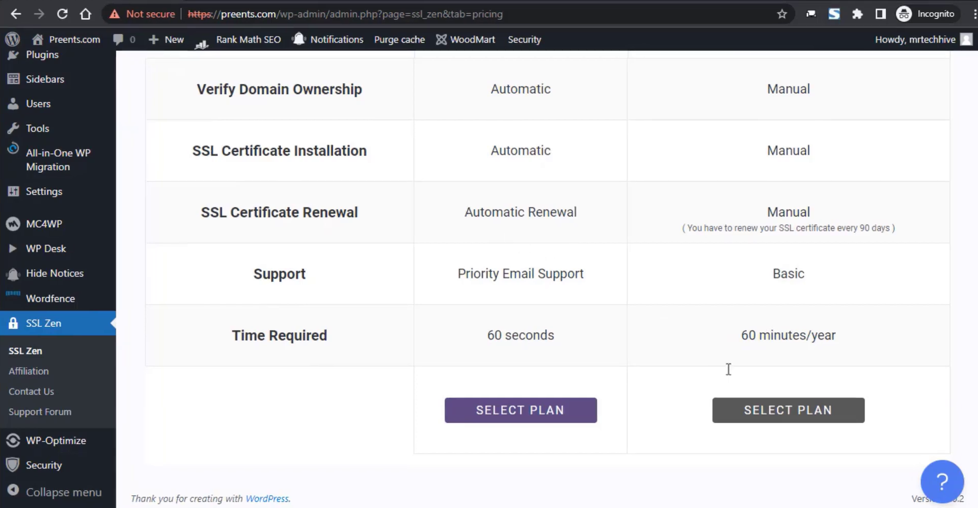
left_click(787, 410)
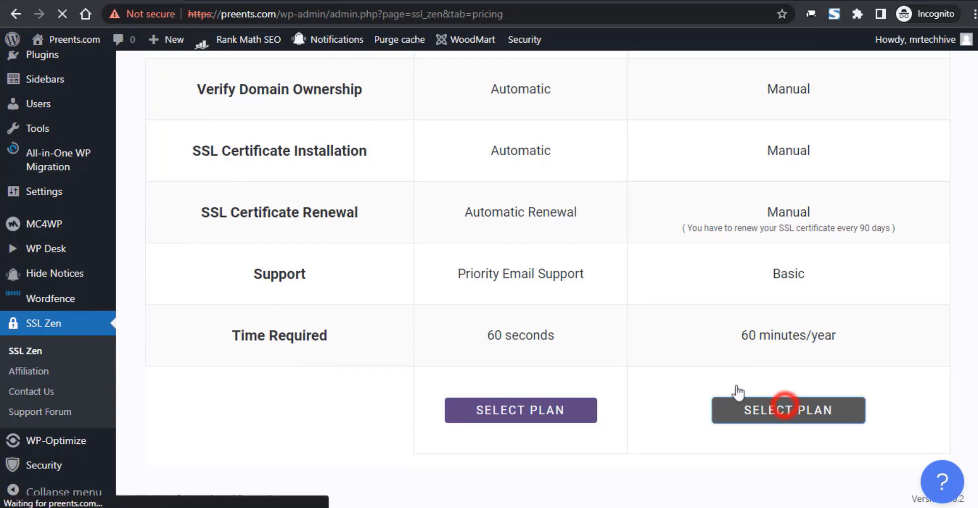
- Enter the contact e-mail for preents.com, accept the terms, leave www unchecked, and submit
left_click(441, 255)
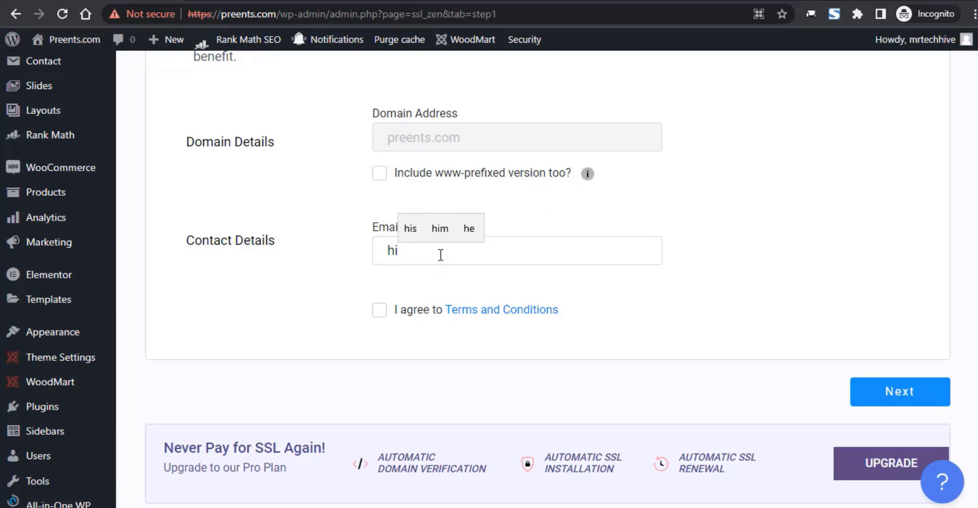
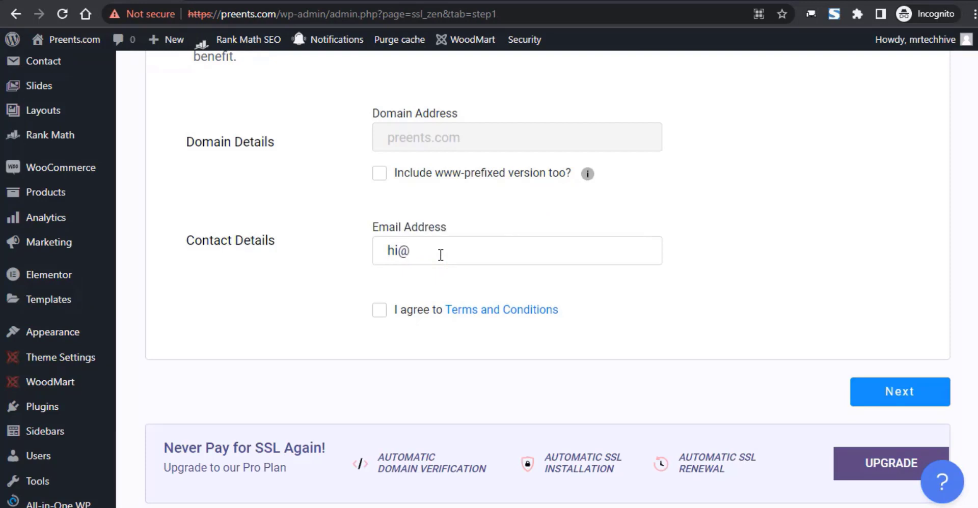
left_click(380, 310)
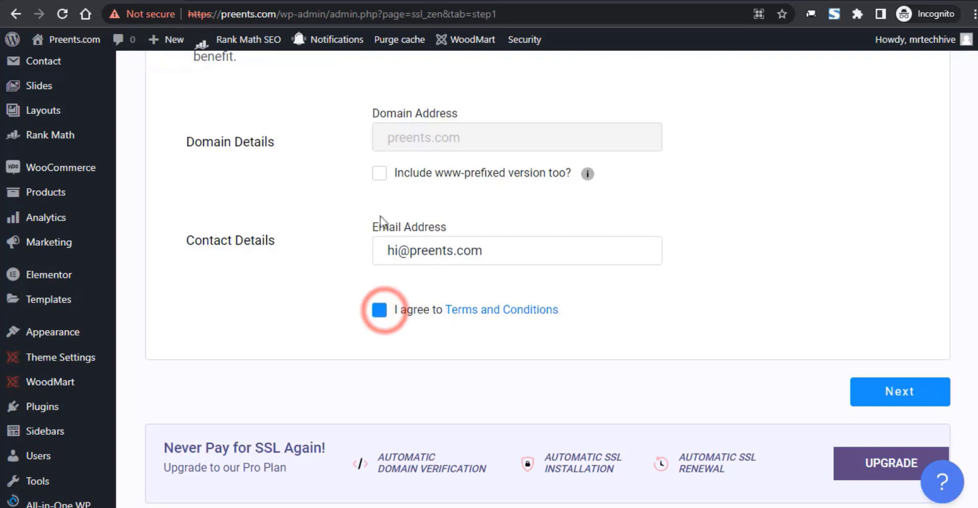
left_click(379, 175)
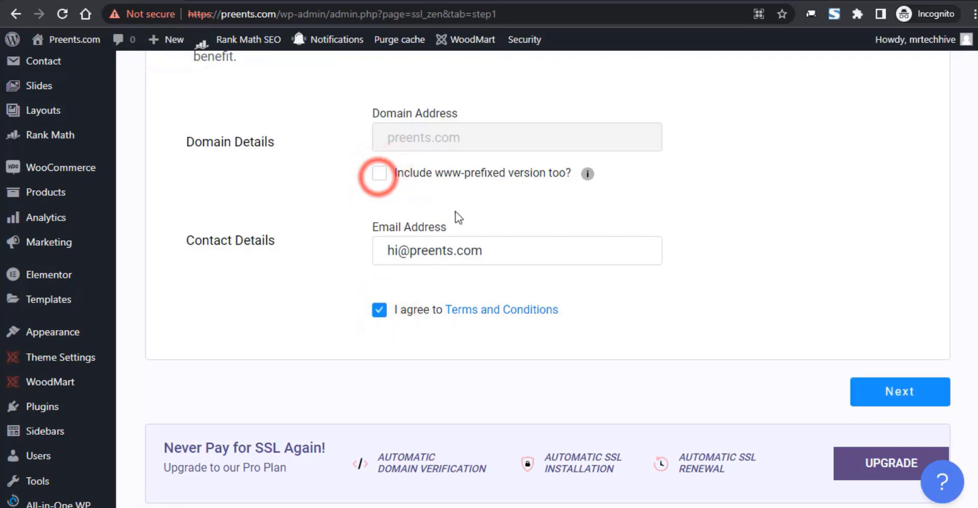
left_click(884, 403)
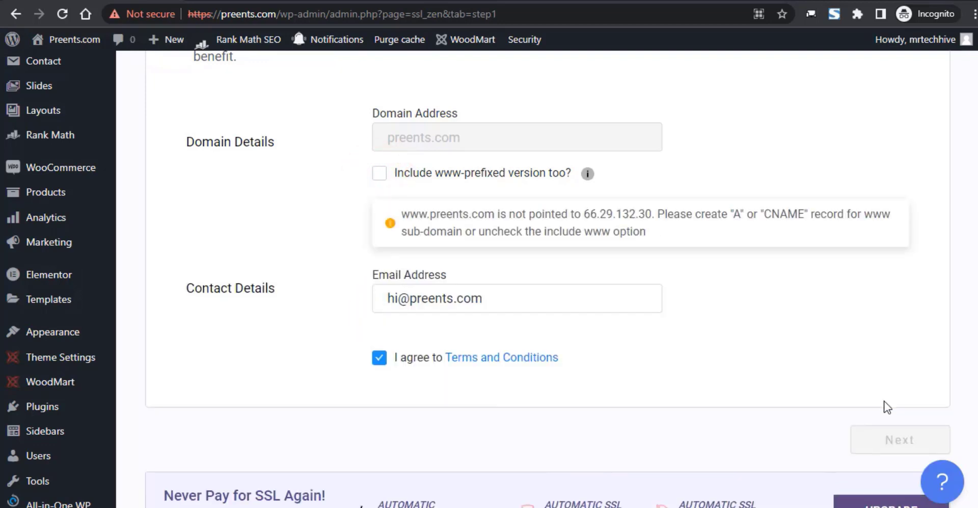
left_click(379, 174)
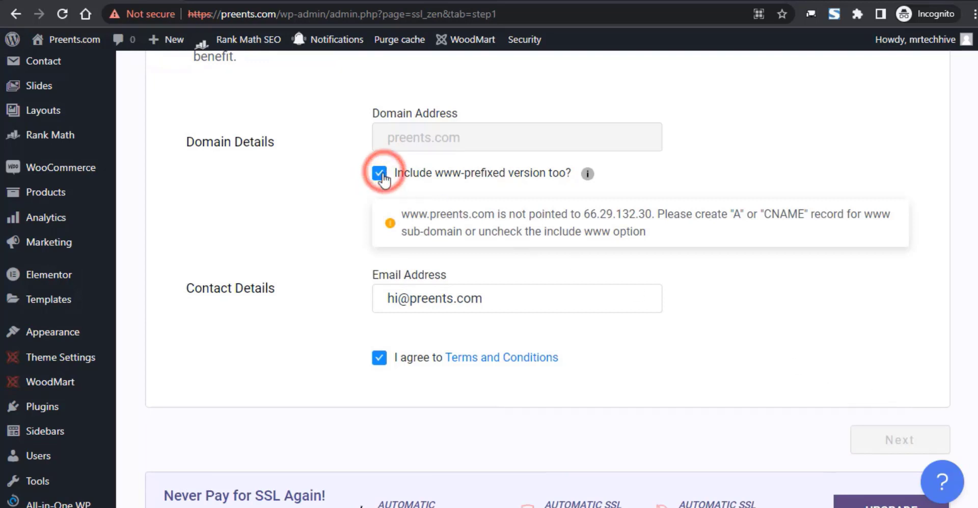
left_click(379, 175)
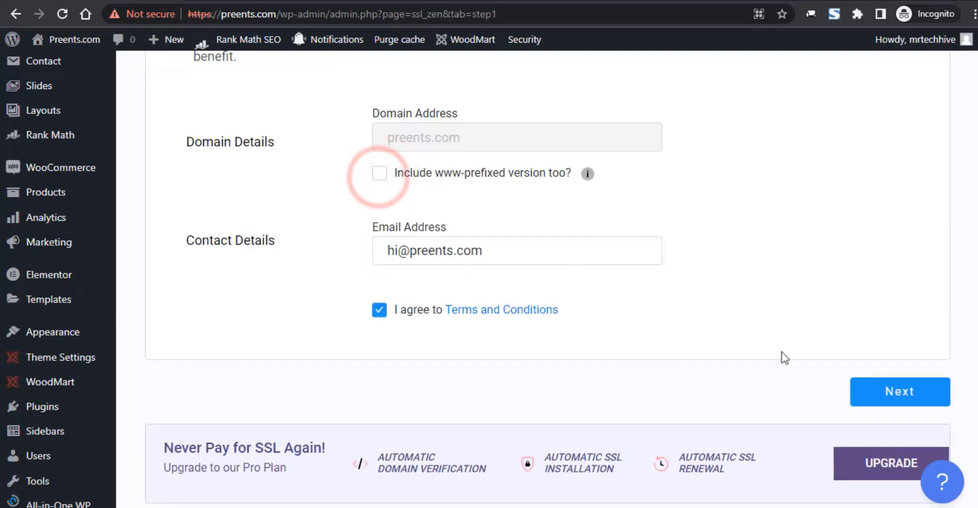
left_click(869, 397)
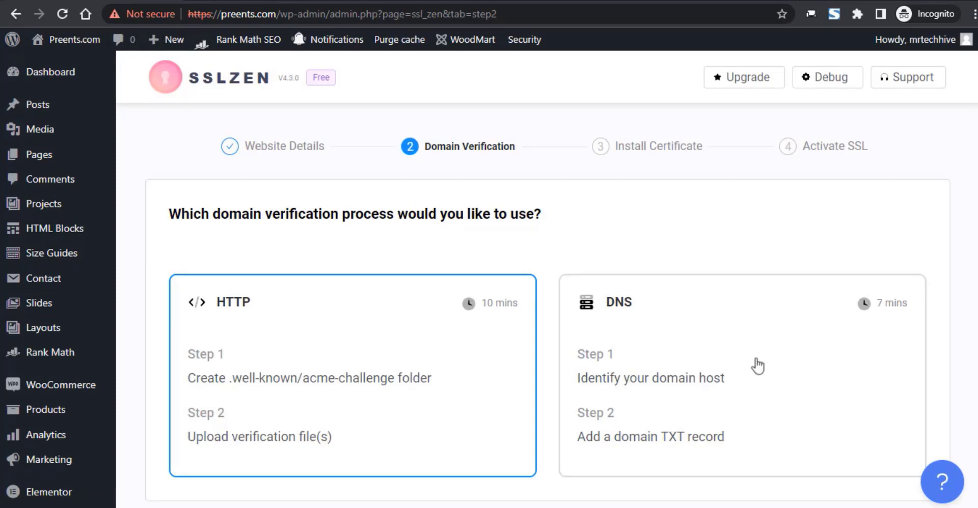
- Choose HTTP as the domain verification method and continue
scroll(748, 364, "down", 1)
scroll(746, 363, "down", 4)
scroll(744, 363, "up", 3)
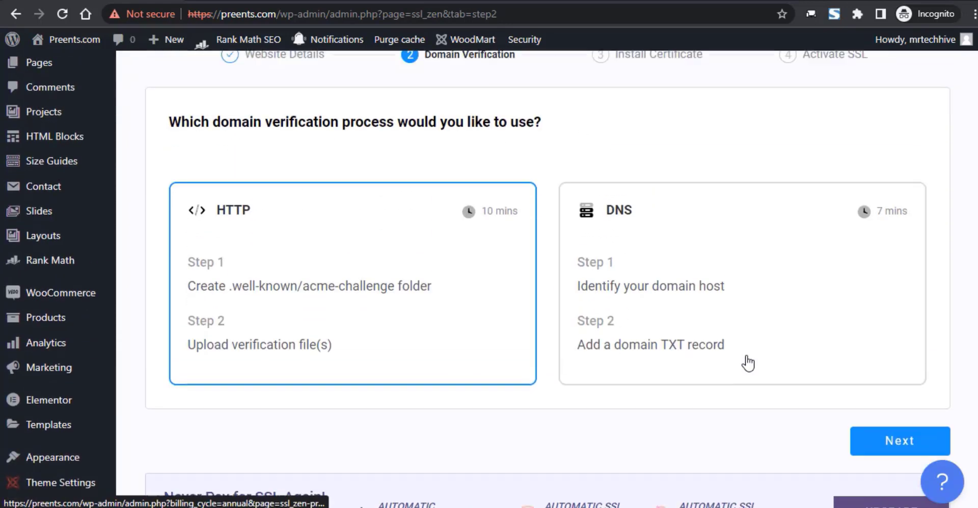
left_click(278, 228)
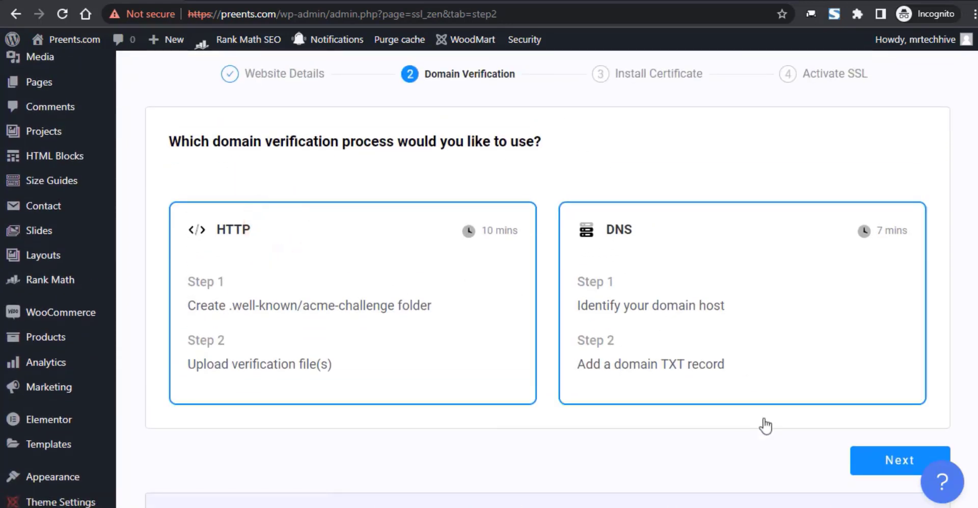
left_click(872, 466)
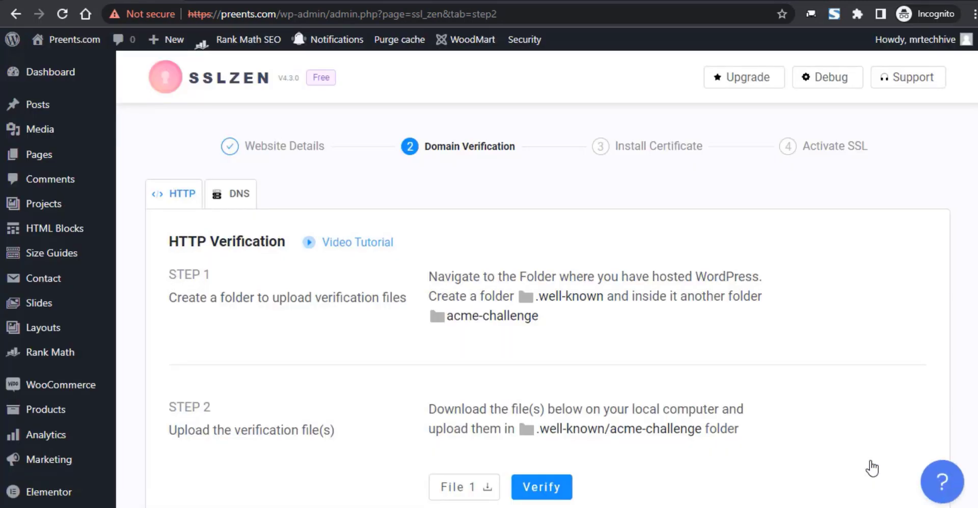
- Download the File 1 verification file and save it to the computer
scroll(659, 333, "down", 1)
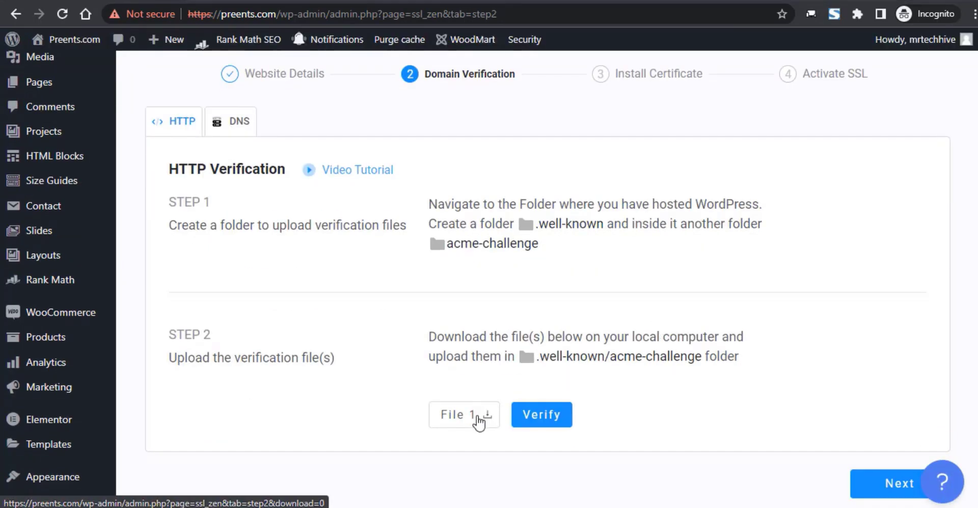
left_click(479, 418)
left_click(599, 430)
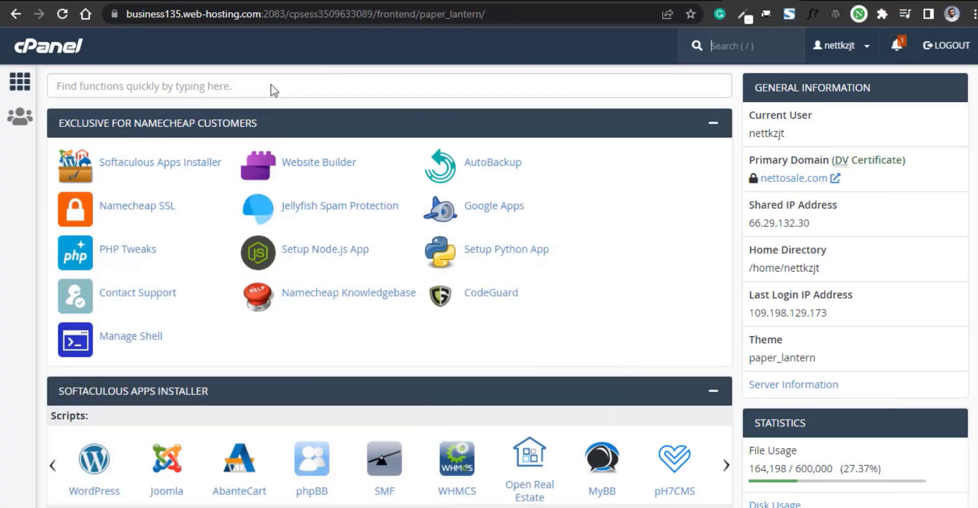
- Open cPanel File Manager and enter the preents.com folder
left_click(235, 90)
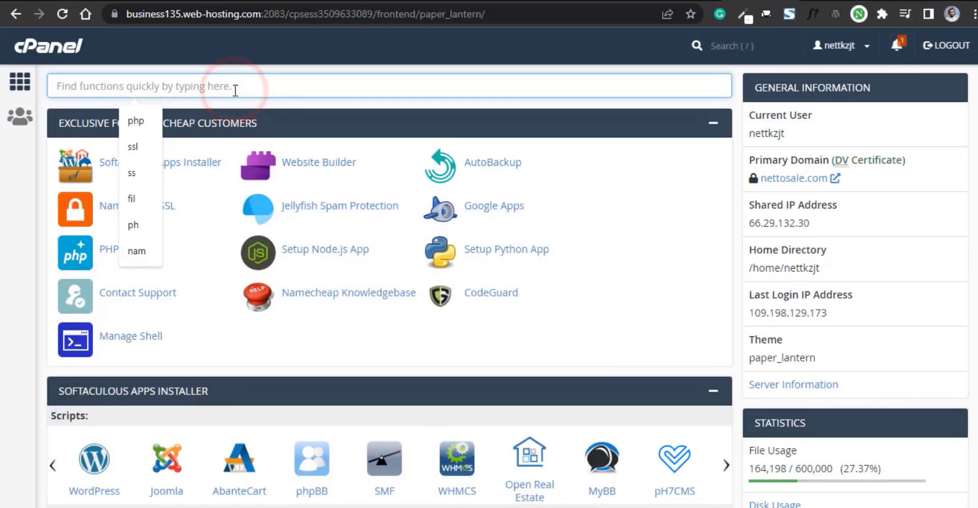
type("file")
left_click(162, 163)
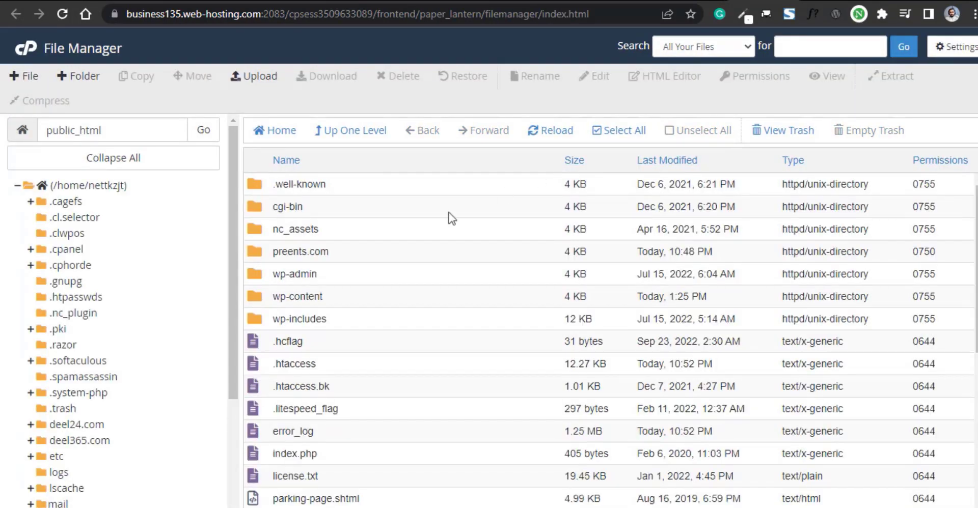
scroll(356, 257, "down", 5)
scroll(358, 257, "up", 5)
double_click(352, 255)
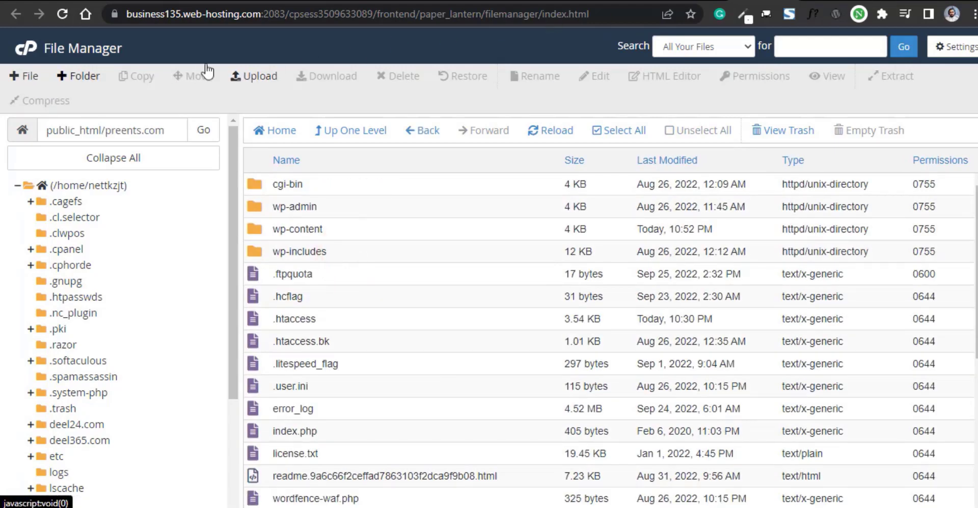
- Create a .well-known folder in preents.com and open it
left_click(80, 76)
right_click(421, 245)
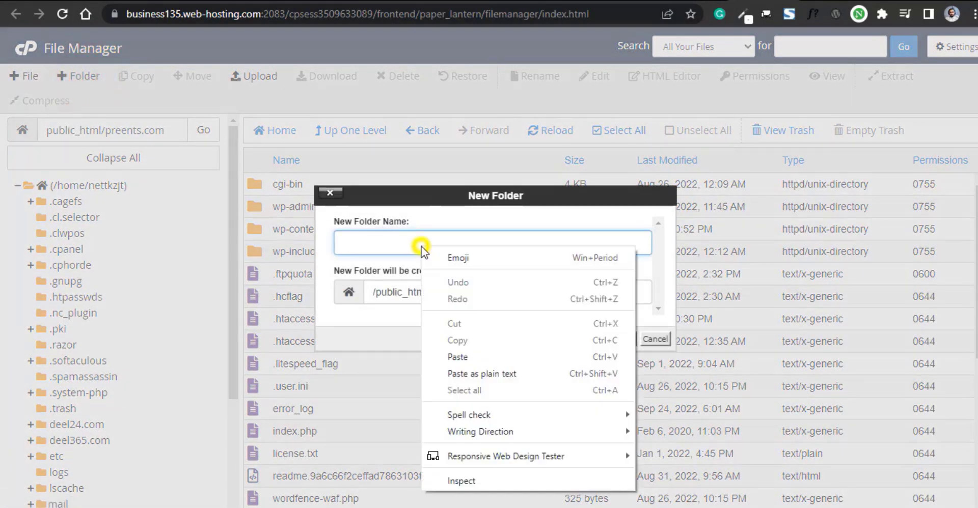
left_click(481, 350)
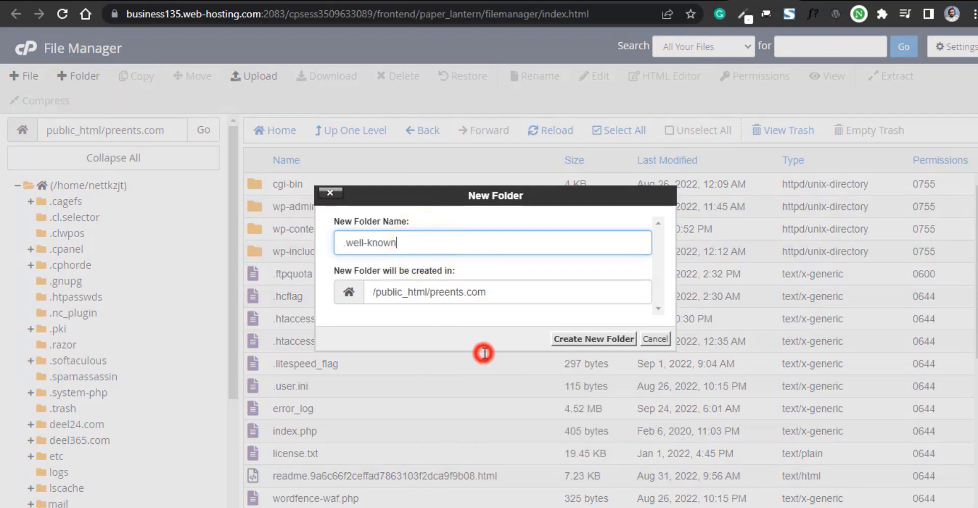
left_click(573, 339)
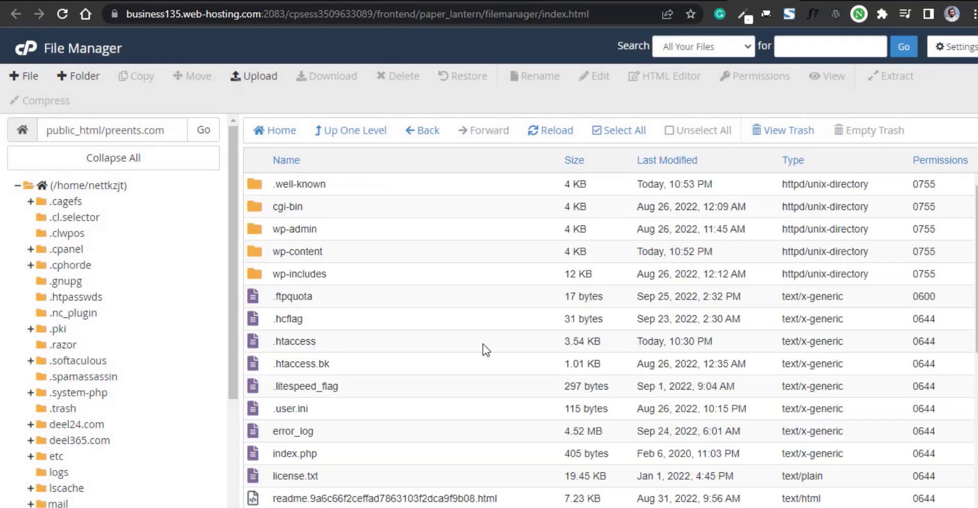
double_click(352, 184)
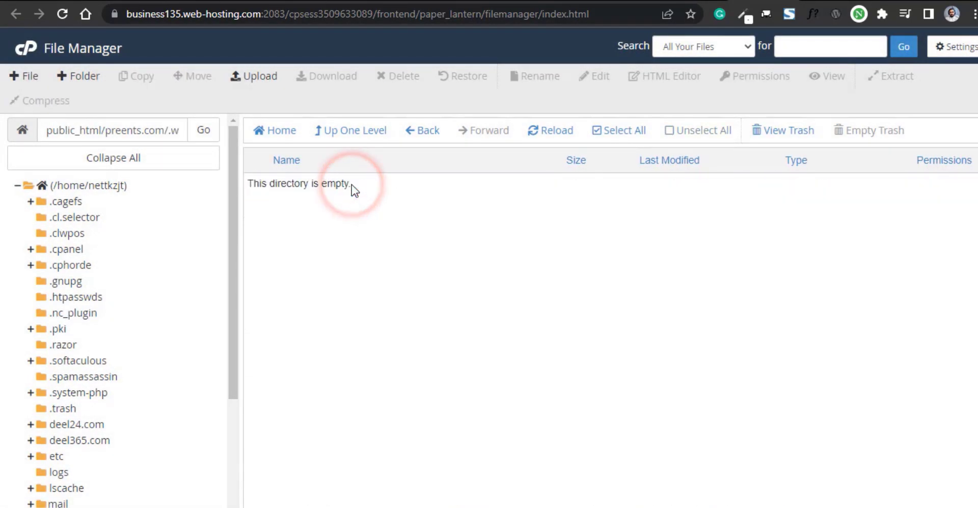
- Create an acme-challenge folder inside .well-known and open it
left_click(81, 77)
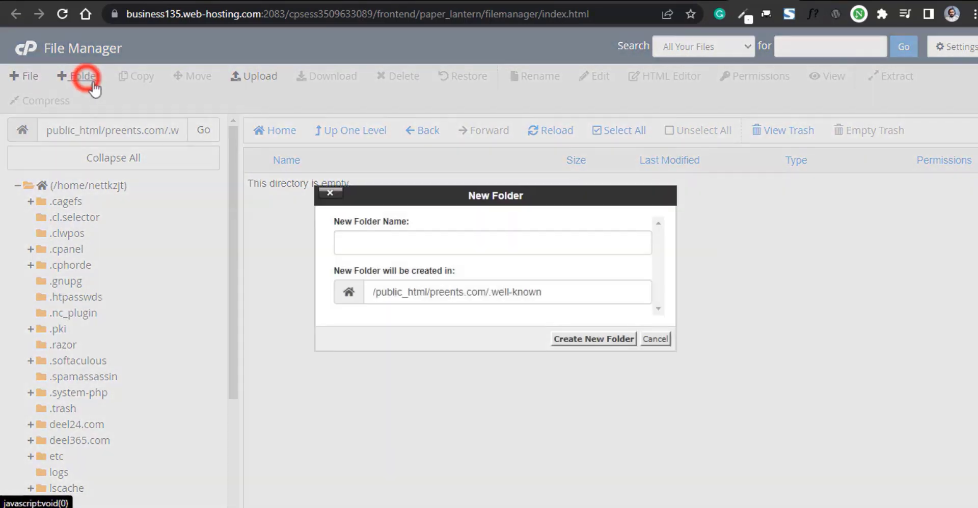
right_click(363, 244)
left_click(447, 368)
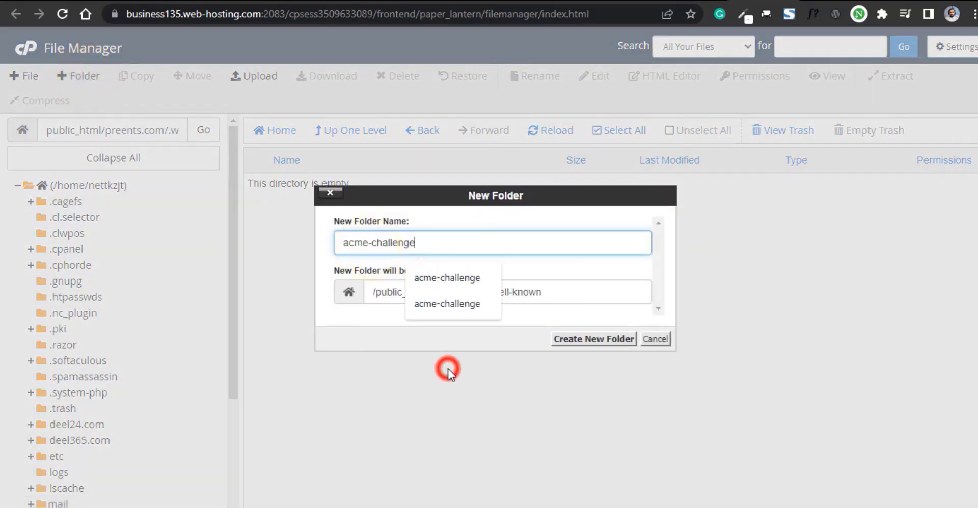
left_click(586, 340)
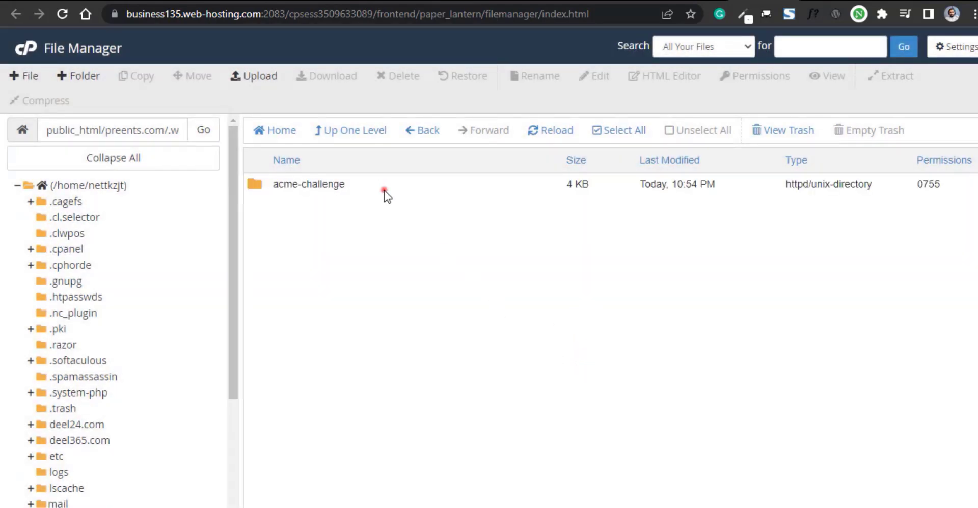
double_click(384, 191)
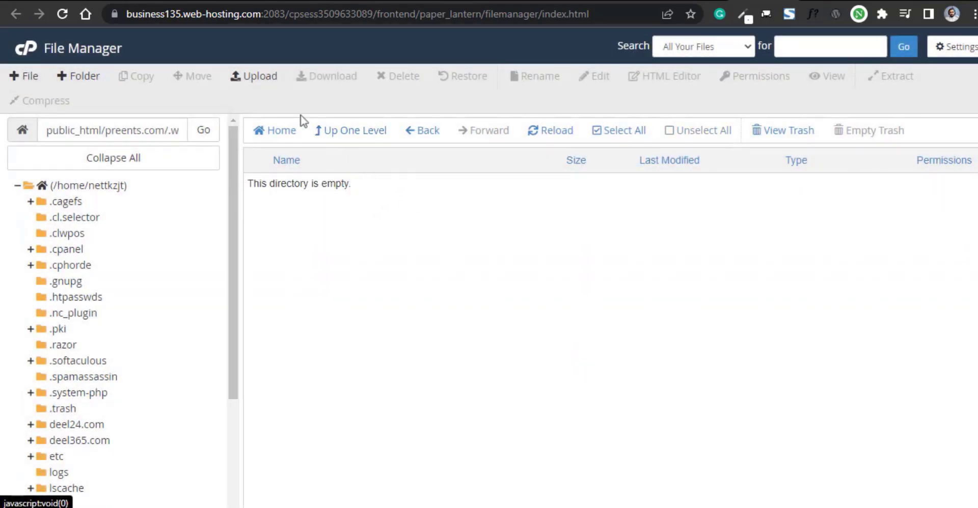
- Upload the downloaded verification file into acme-challenge and go back to the listing
left_click(255, 76)
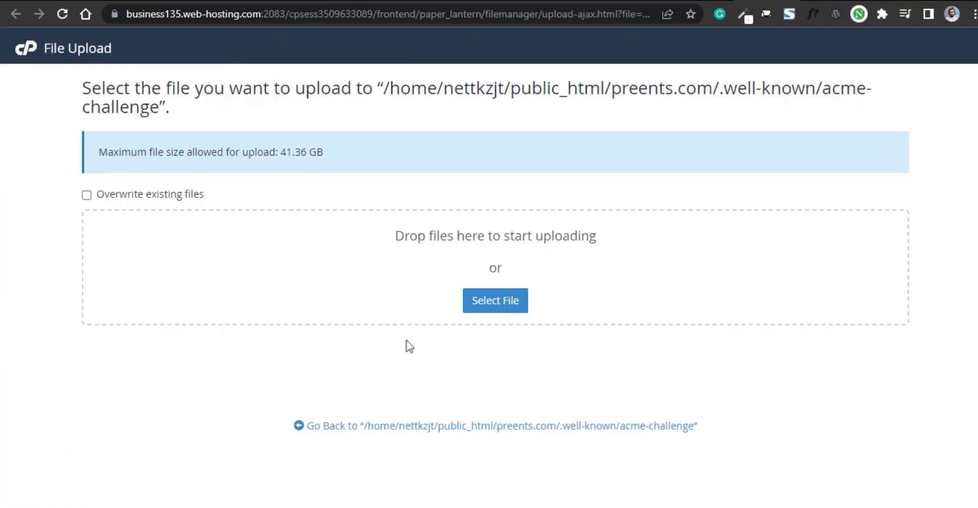
left_click(491, 301)
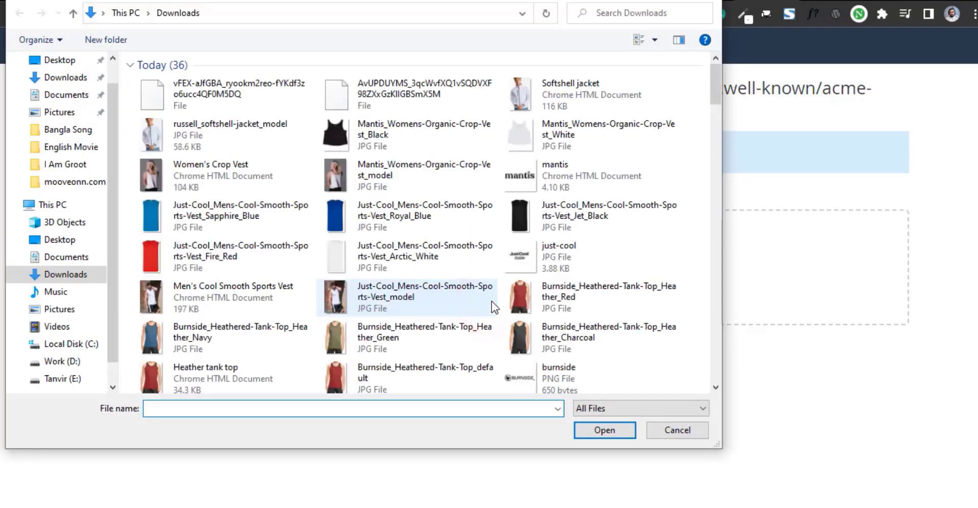
left_click(254, 93)
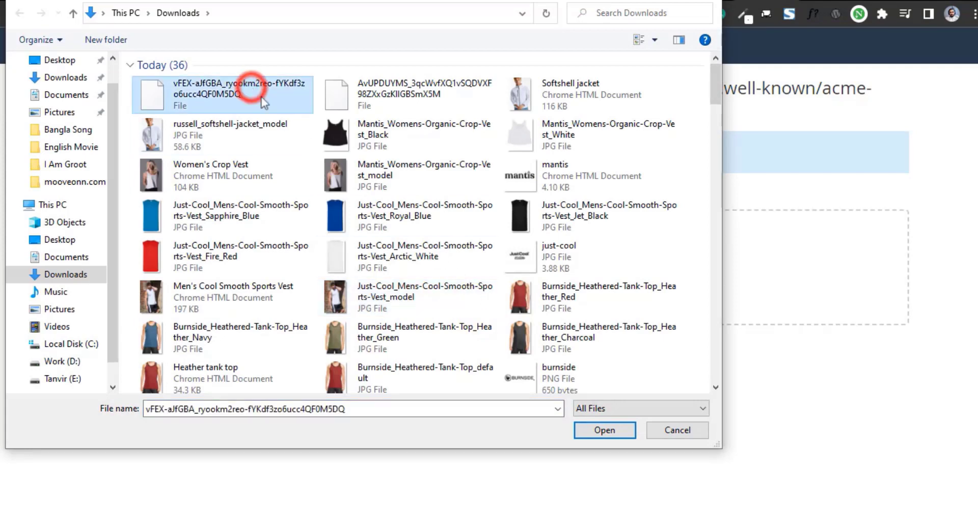
left_click(618, 432)
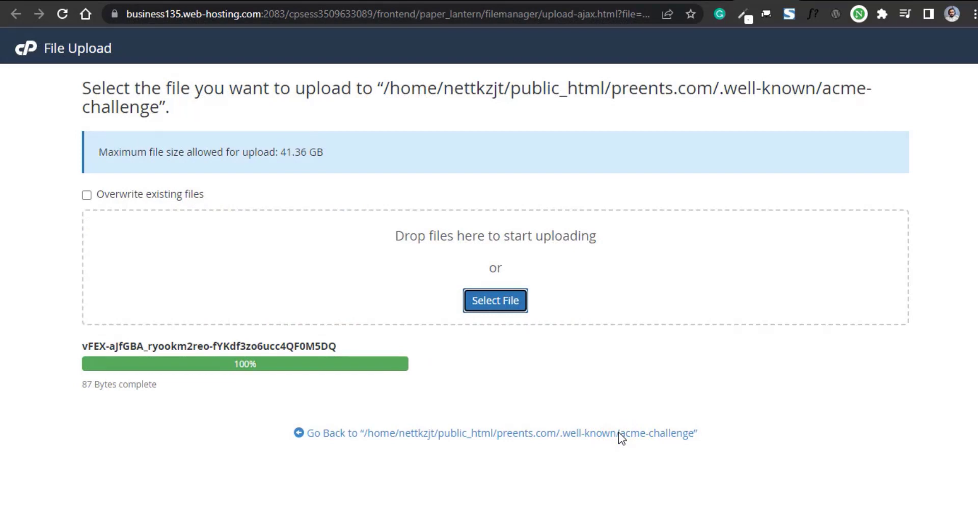
left_click(570, 436)
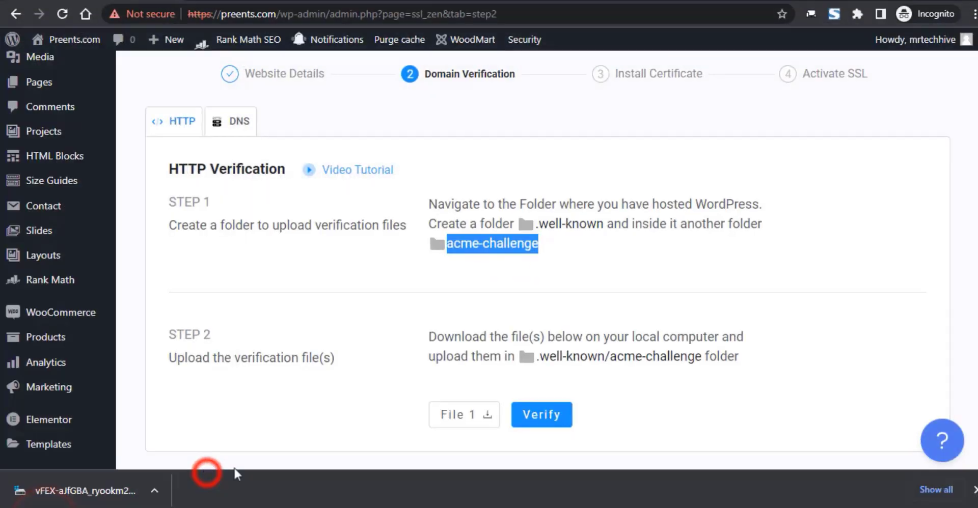
- Verify the domain in SSL Zen and continue to the Install Certificate step
left_click(545, 418)
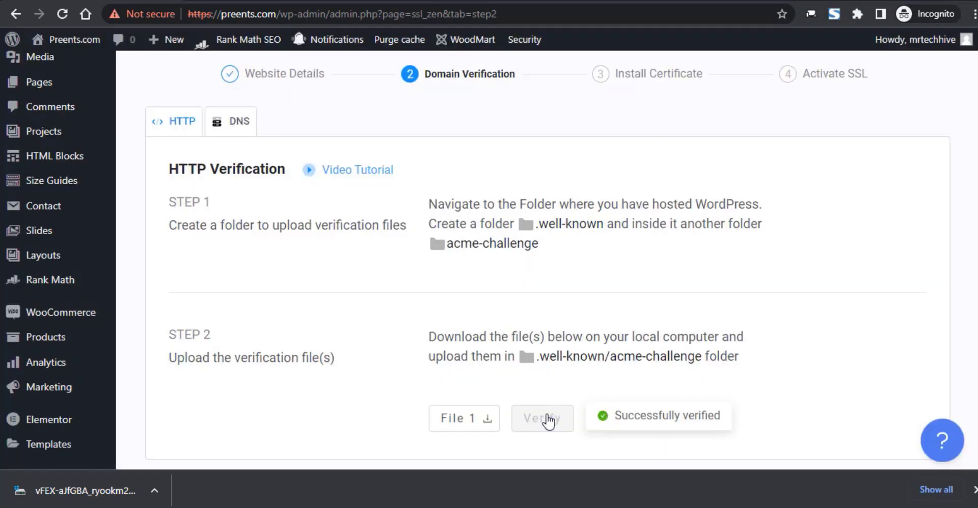
scroll(546, 417, "down", 3)
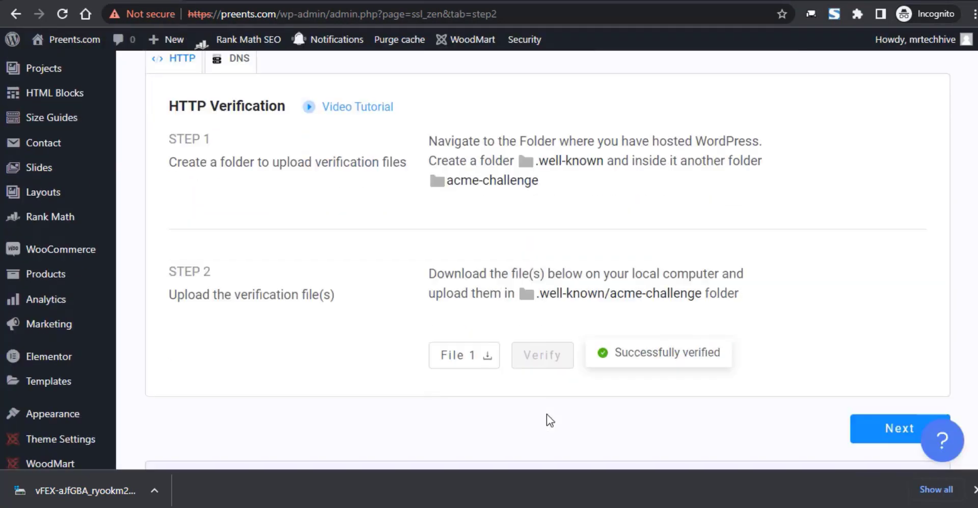
left_click(876, 349)
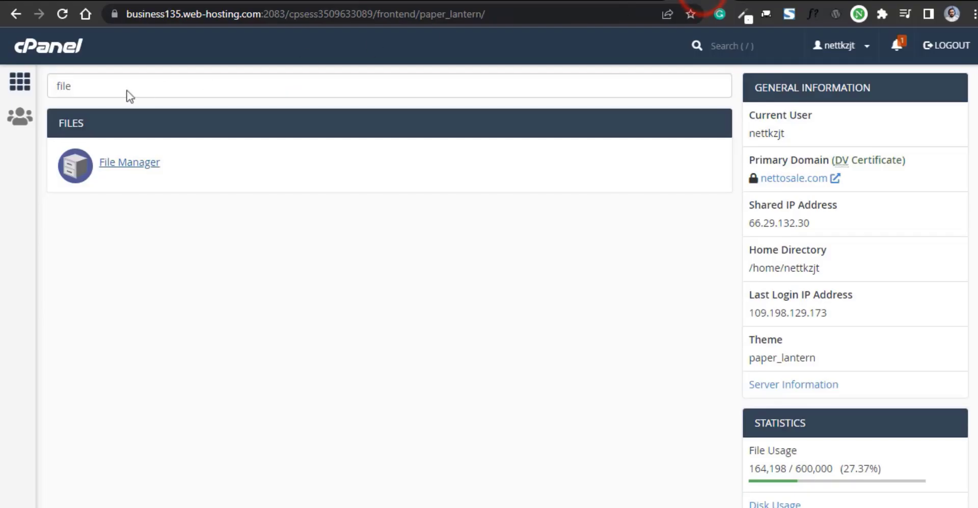
- Search cPanel for 'ssl' and open SSL/TLS > Manage SSL sites
double_click(122, 90)
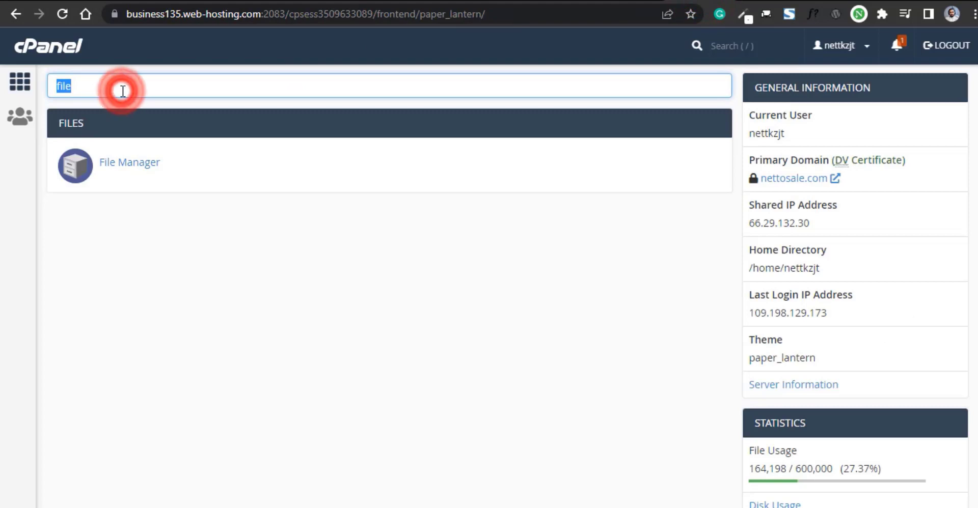
type("ssl")
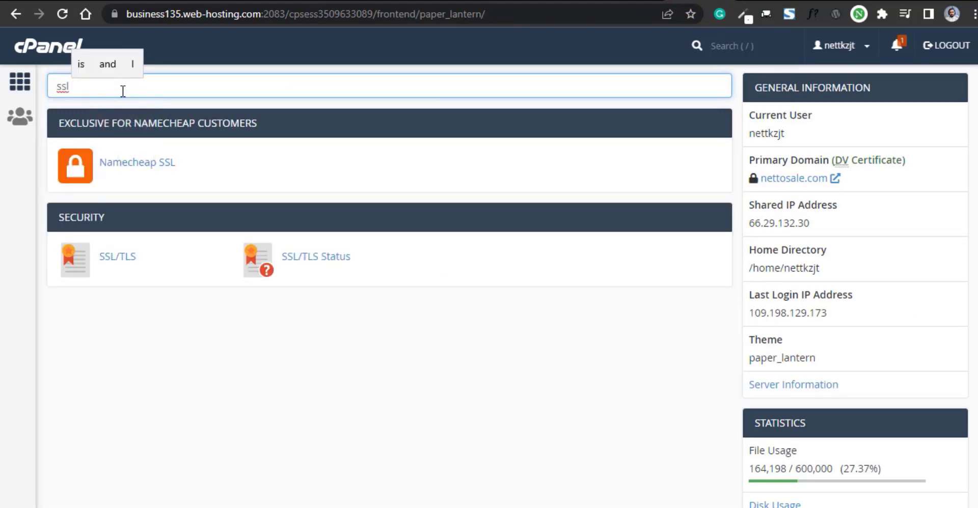
left_click(117, 261)
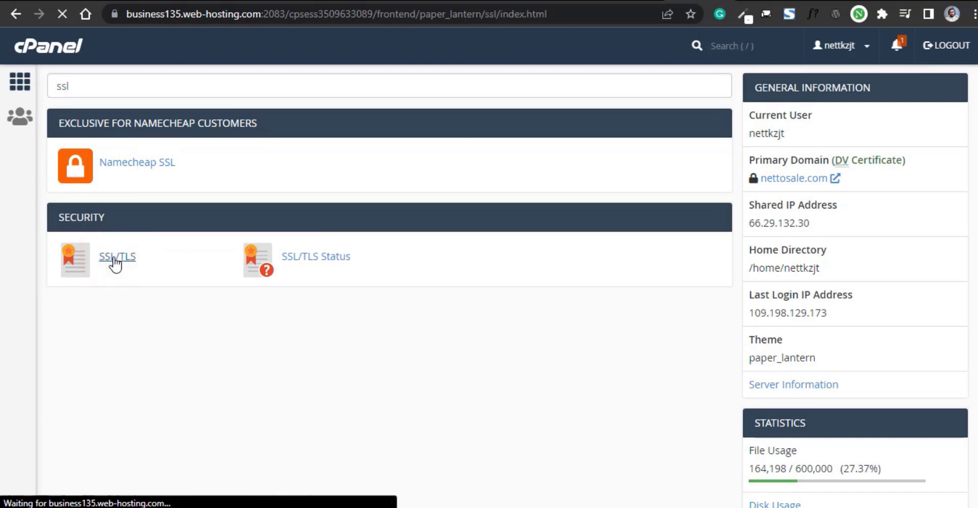
left_click(629, 482)
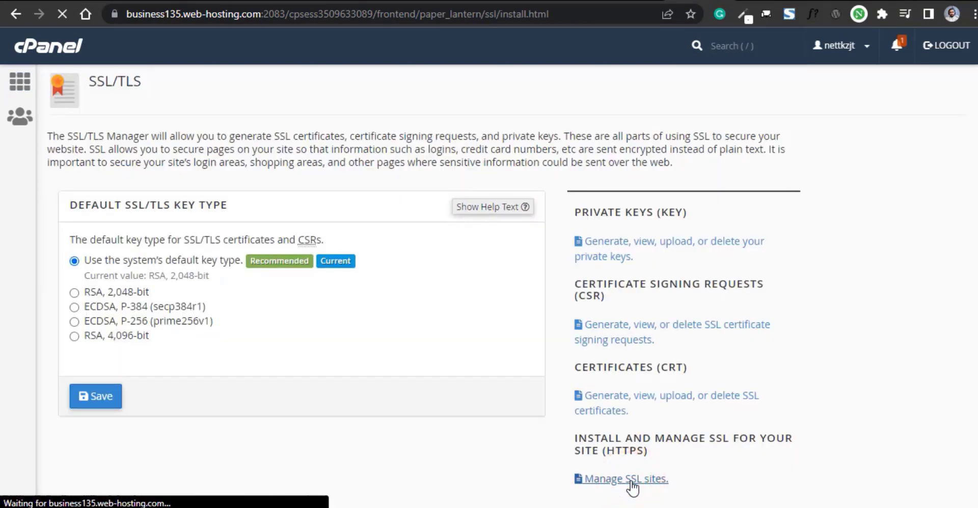
- Choose preents.com as the domain in Install an SSL Website, then return to SSL Zen
scroll(510, 433, "down", 15)
scroll(332, 390, "up", 15)
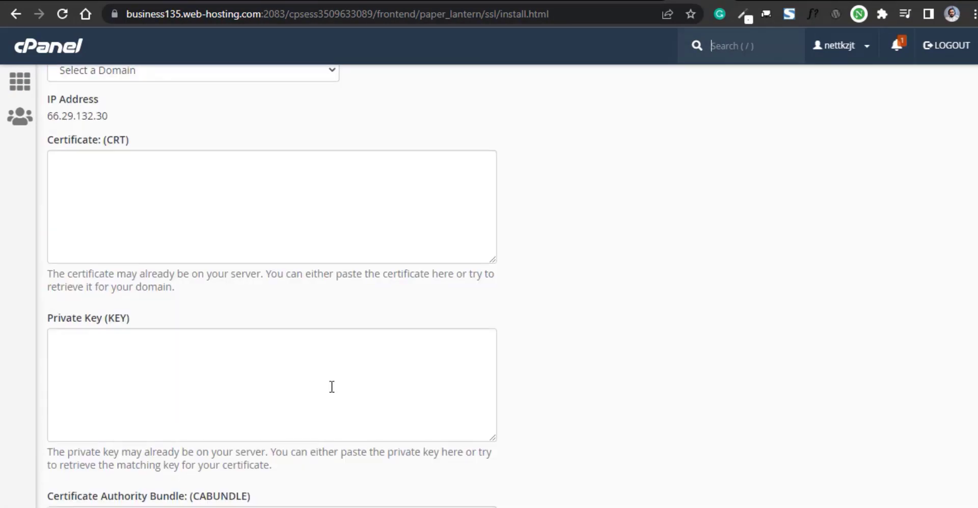
scroll(331, 387, "up", 4)
left_click(212, 285)
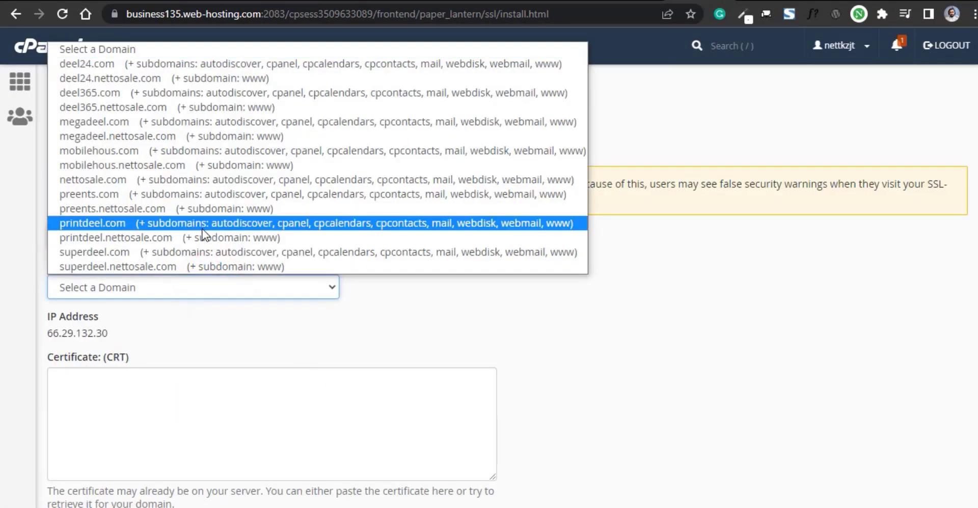
left_click(157, 194)
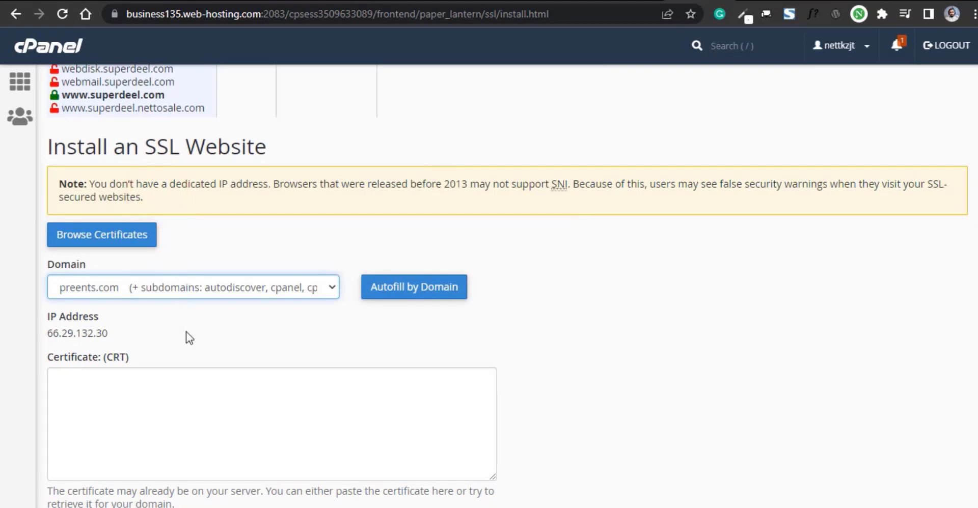
scroll(187, 332, "down", 4)
left_click(159, 217)
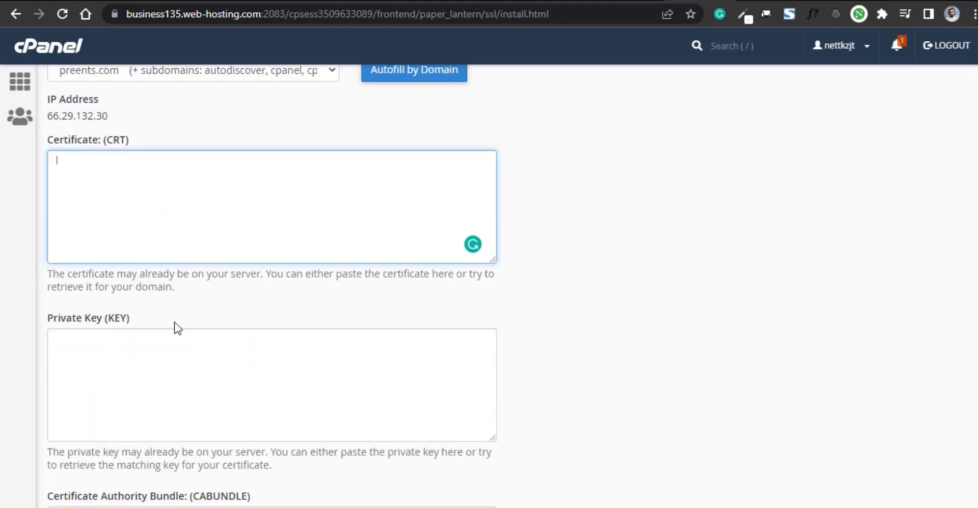
left_click(196, 461)
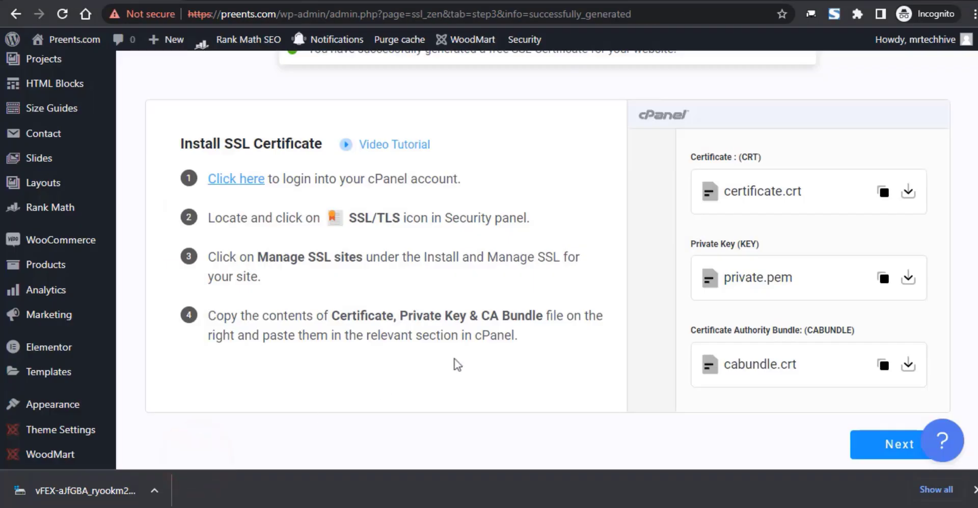
- Copy certificate.crt from SSL Zen and paste it into cPanel's Certificate (CRT) box
left_click(881, 192)
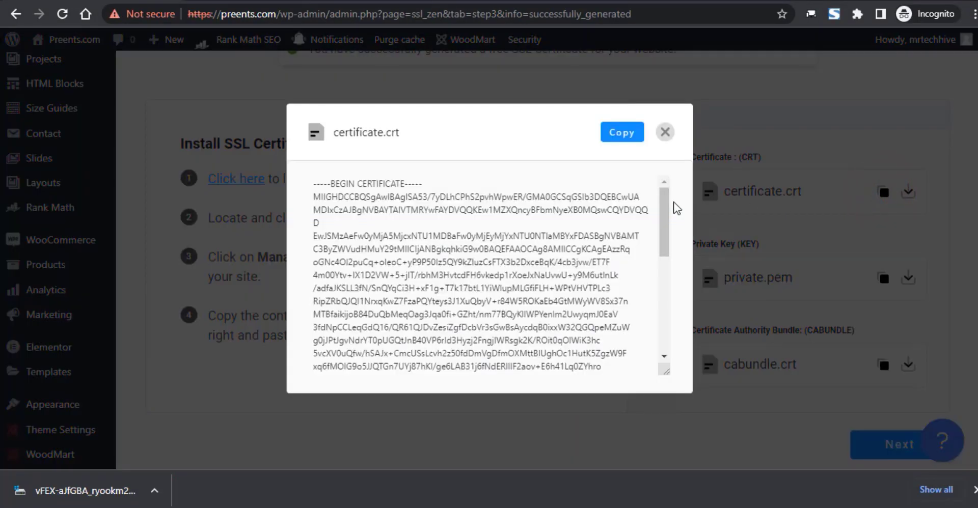
left_click(622, 133)
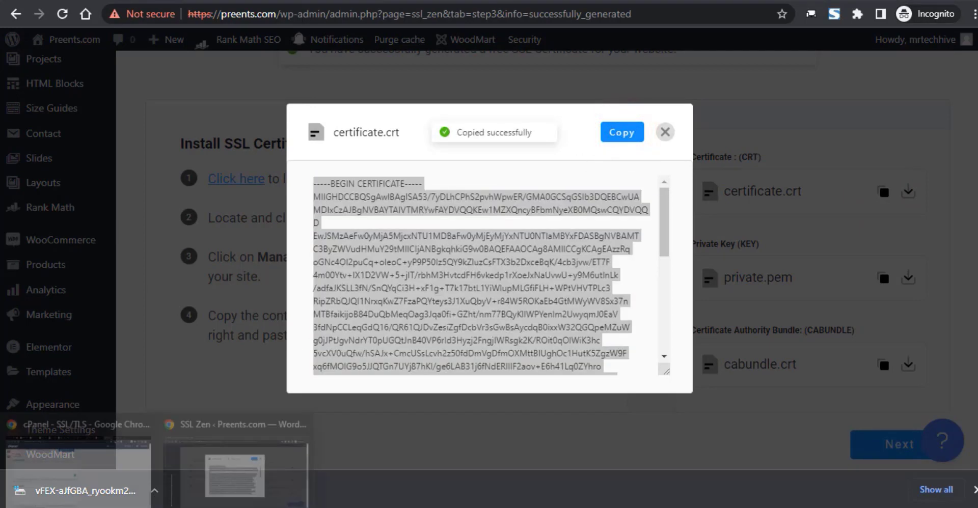
left_click(34, 474)
right_click(114, 170)
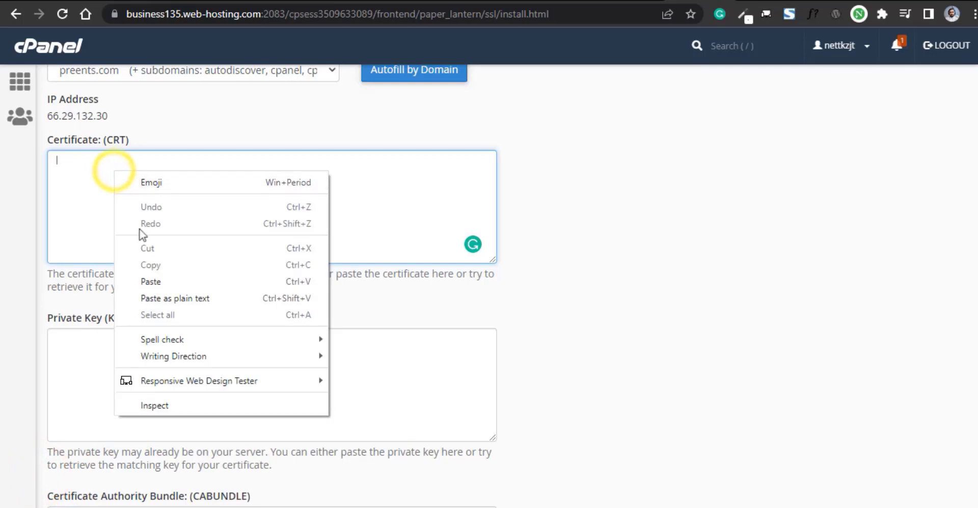
left_click(166, 285)
scroll(166, 288, "down", 4)
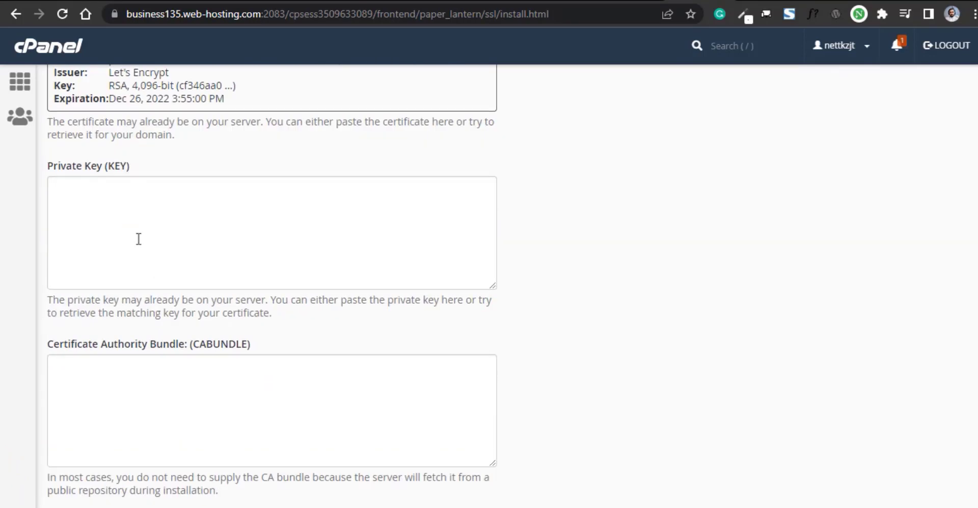
- Copy private.pem from SSL Zen and paste it into the Private Key (KEY) box
left_click(237, 464)
left_click(885, 278)
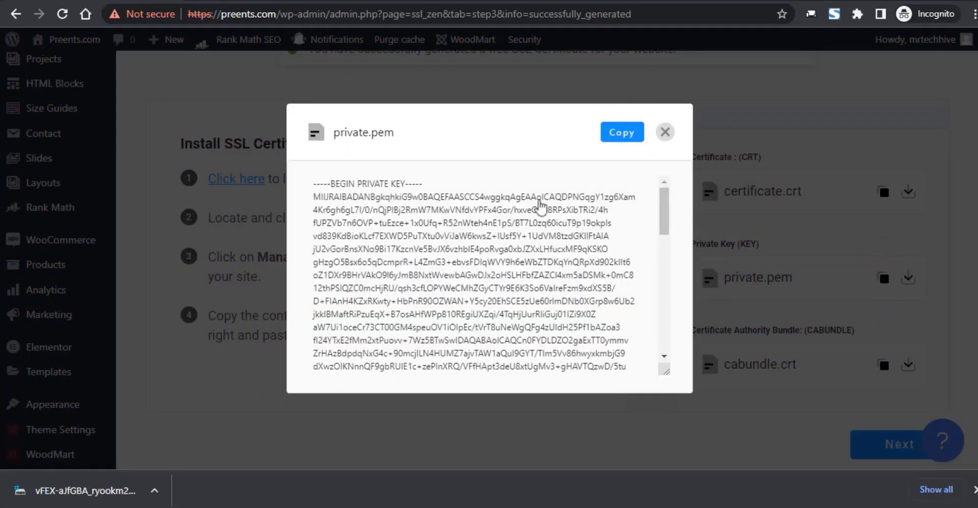
left_click(622, 131)
left_click(33, 473)
right_click(139, 227)
left_click(183, 341)
- Copy cabundle.crt from SSL Zen and paste it into the CA Bundle (CABUNDLE) box
key("alt+Tab")
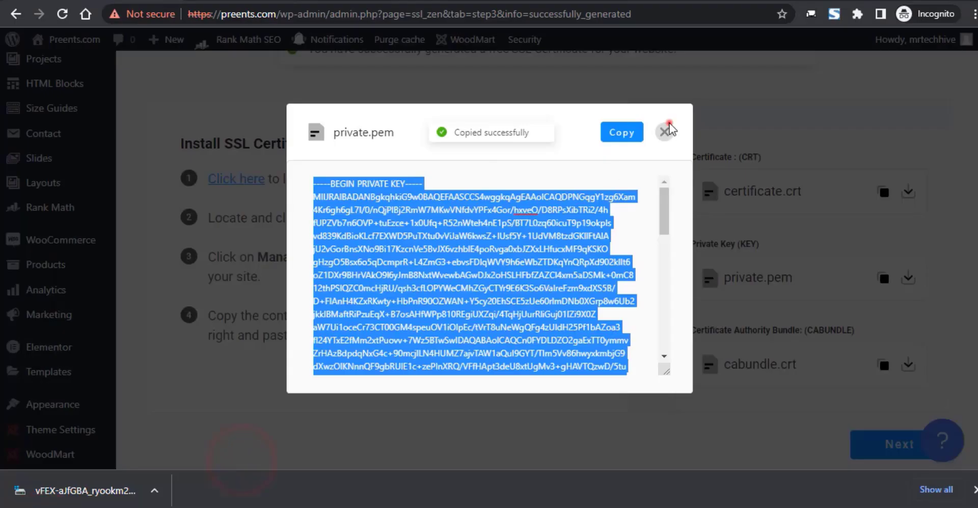
left_click(664, 132)
left_click(884, 366)
left_click(621, 132)
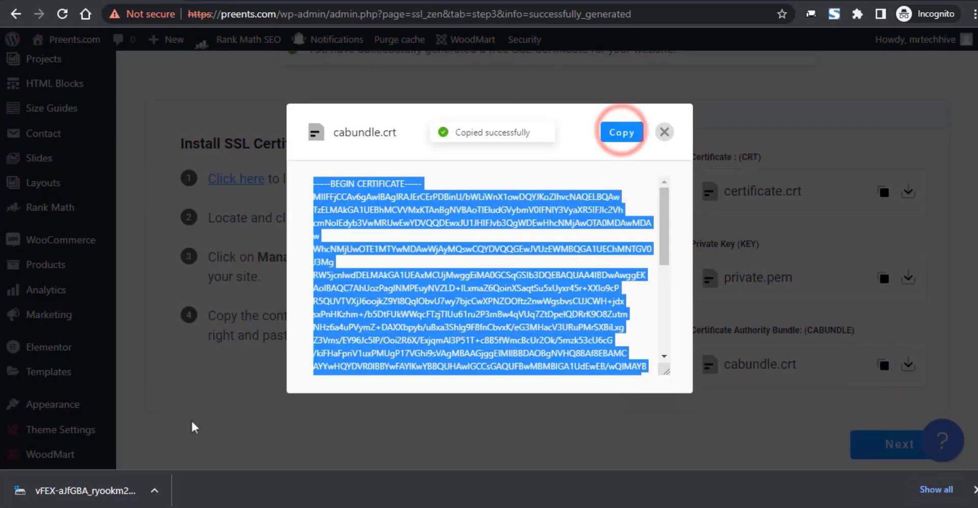
left_click(21, 458)
scroll(118, 327, "down", 3)
right_click(151, 260)
left_click(224, 372)
- Install the certificate for preents.com and return to the SSL Zen wizard
left_click(287, 391)
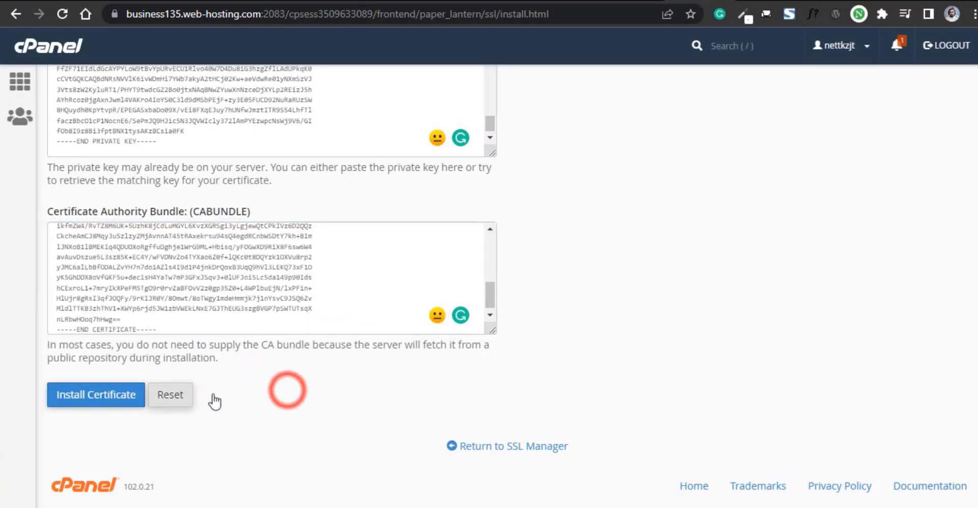
left_click(118, 400)
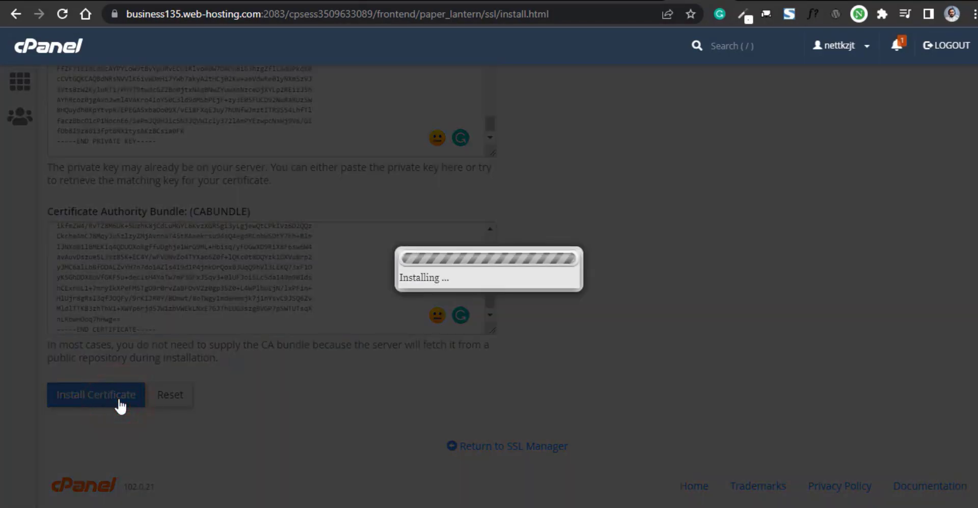
left_click(660, 131)
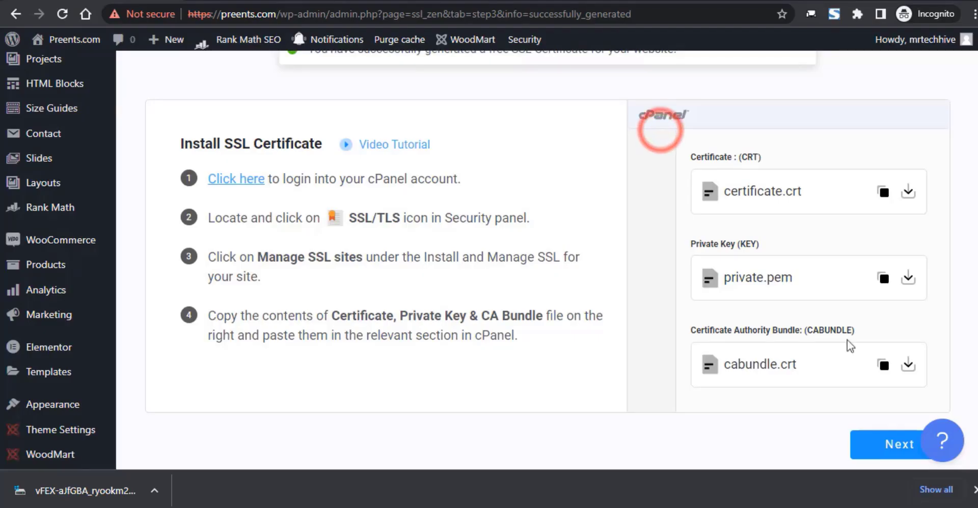
- Finish SSL Zen's Activate SSL step, accepting the 90-day renewal notice, then select the site's https address
left_click(973, 490)
left_click(897, 455)
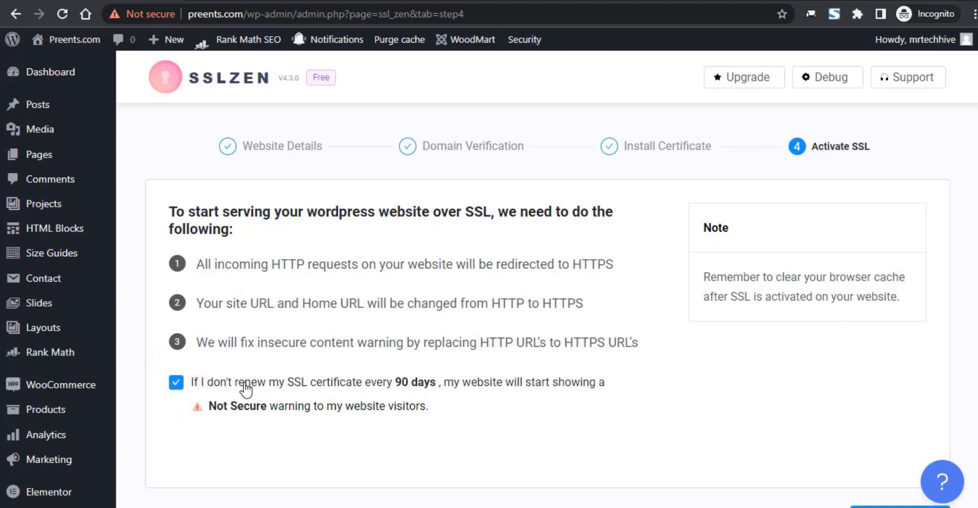
scroll(537, 388, "down", 3)
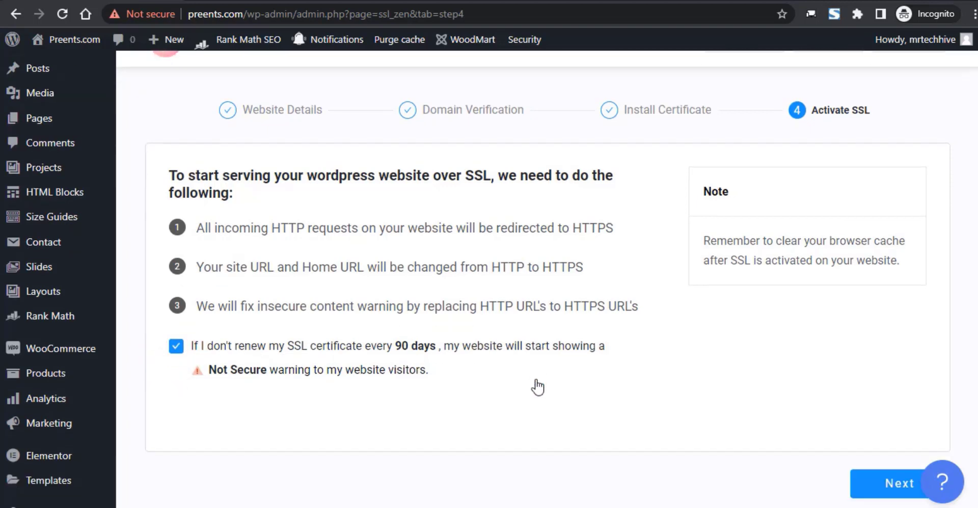
left_click(906, 374)
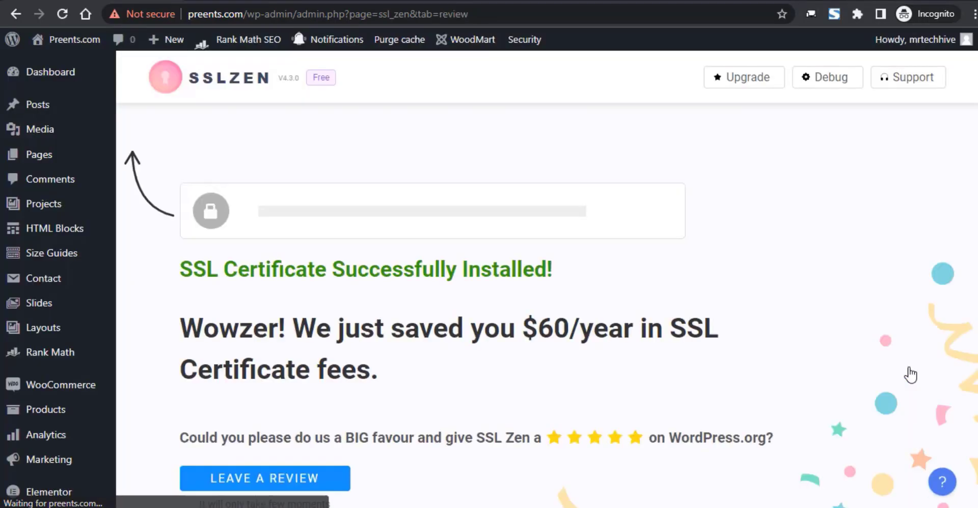
left_click_drag(243, 14, 154, 20)
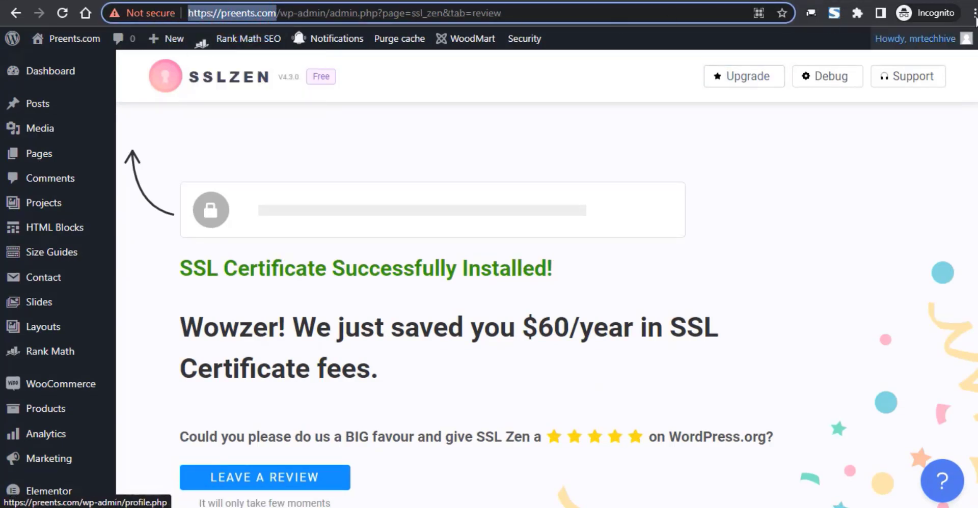
left_click(974, 13)
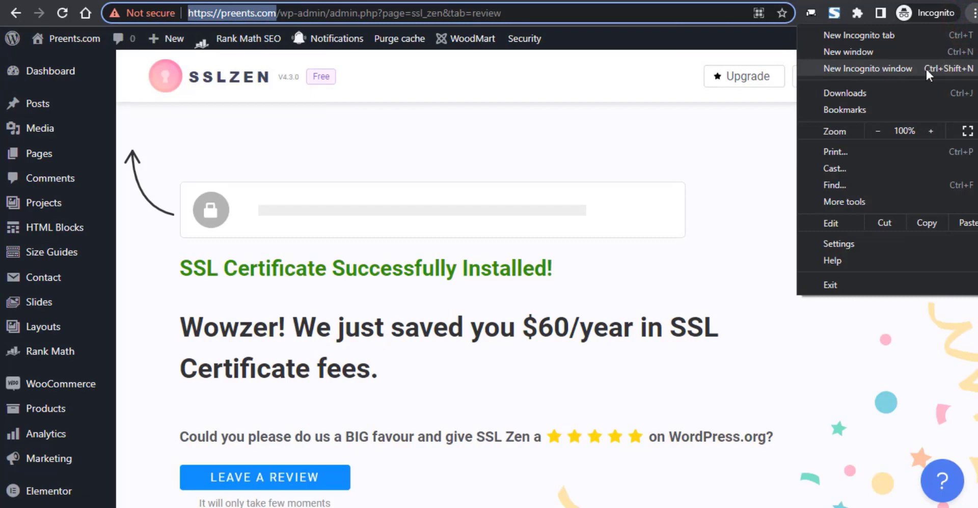
left_click(925, 67)
key("ctrl+v")
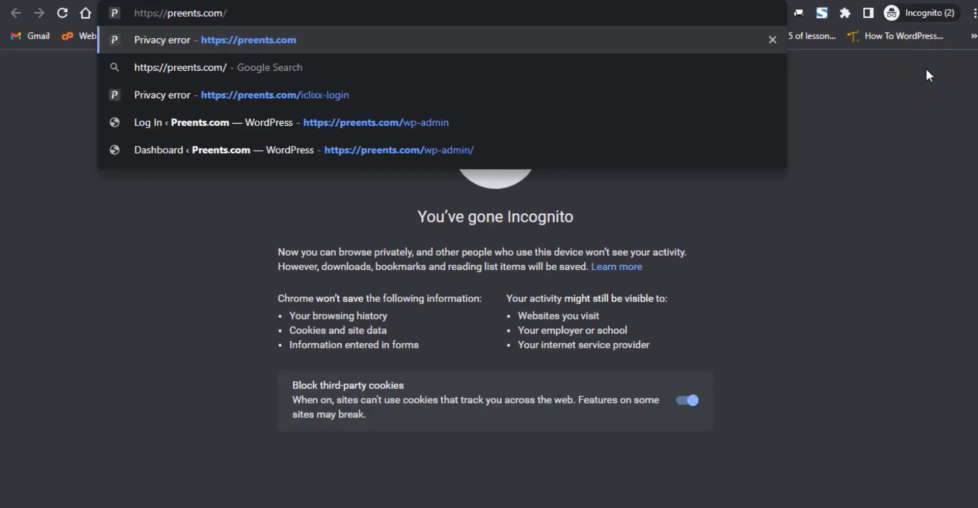
key("Return")
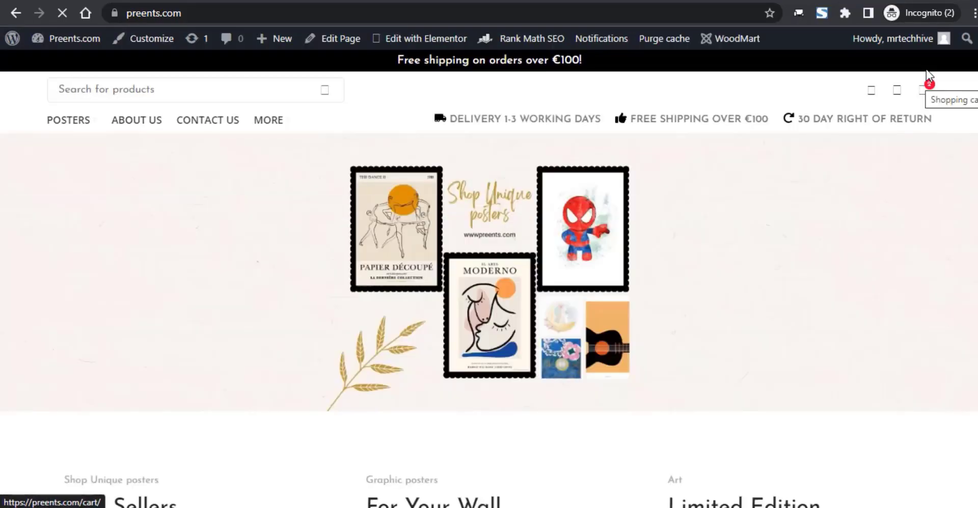
- Confirm the site info shows 'Connection is secure', then open the shop page
left_click(115, 14)
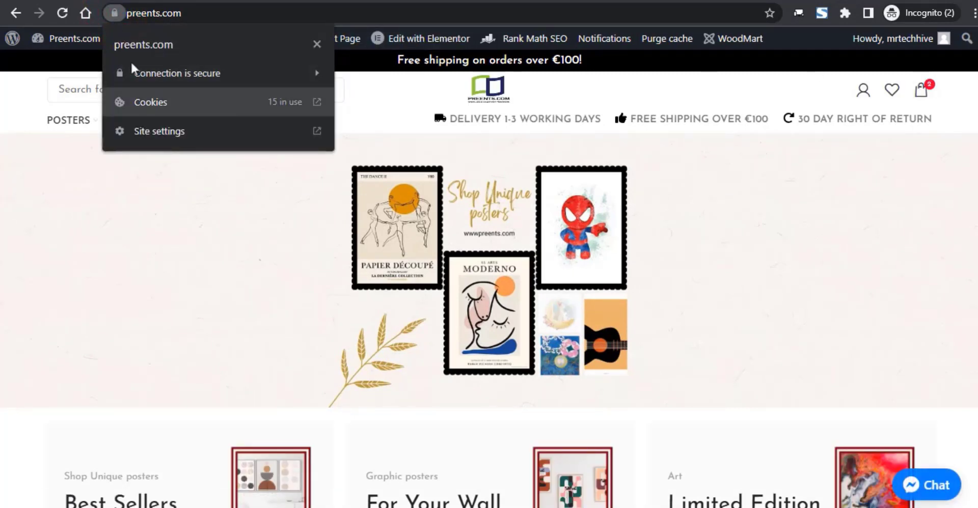
left_click(193, 241)
left_click(194, 241)
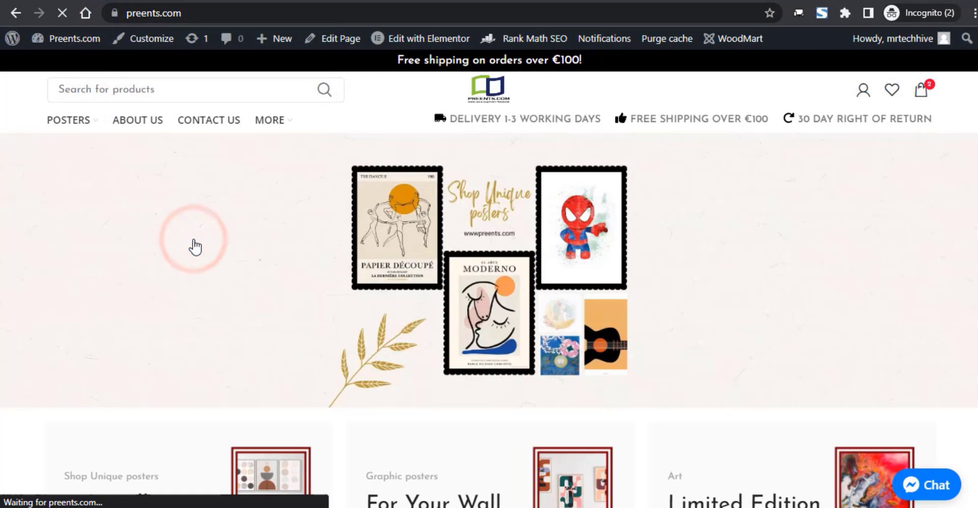